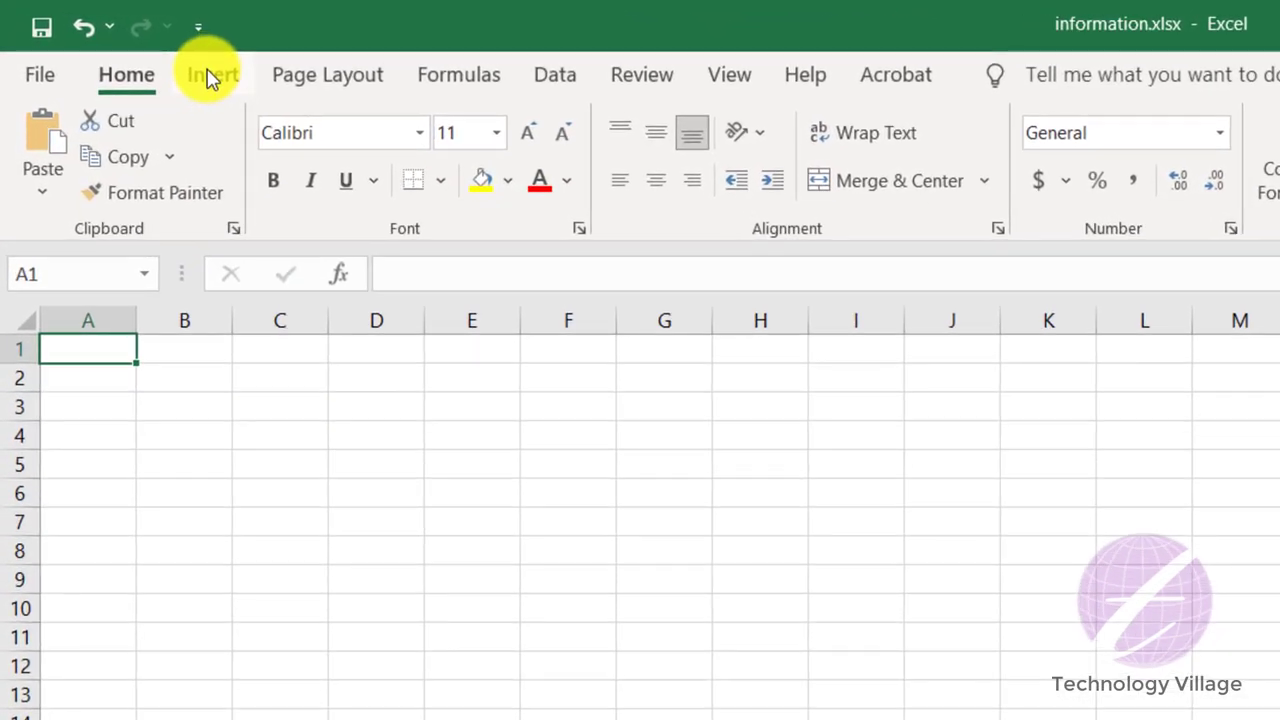
# Open the SmartArt chooser and pick the Hierarchy category's Organization Chart layout.
pyautogui.click(210, 78)
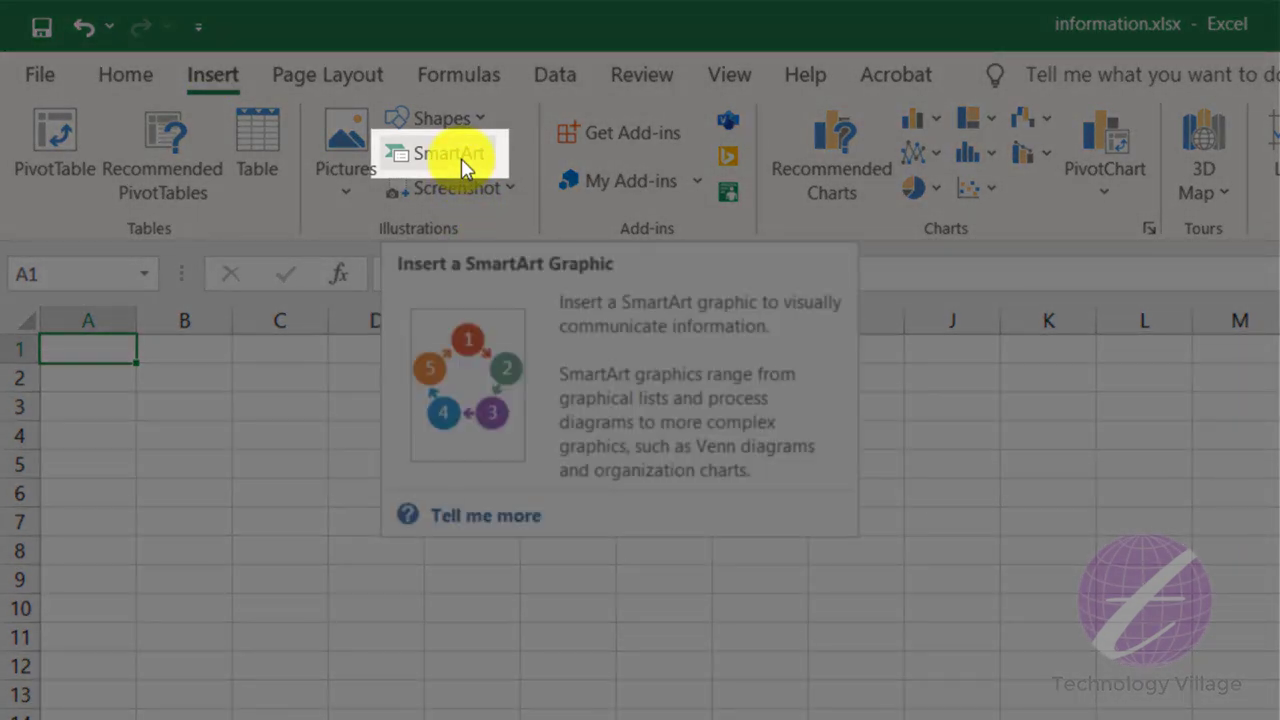
pyautogui.click(461, 158)
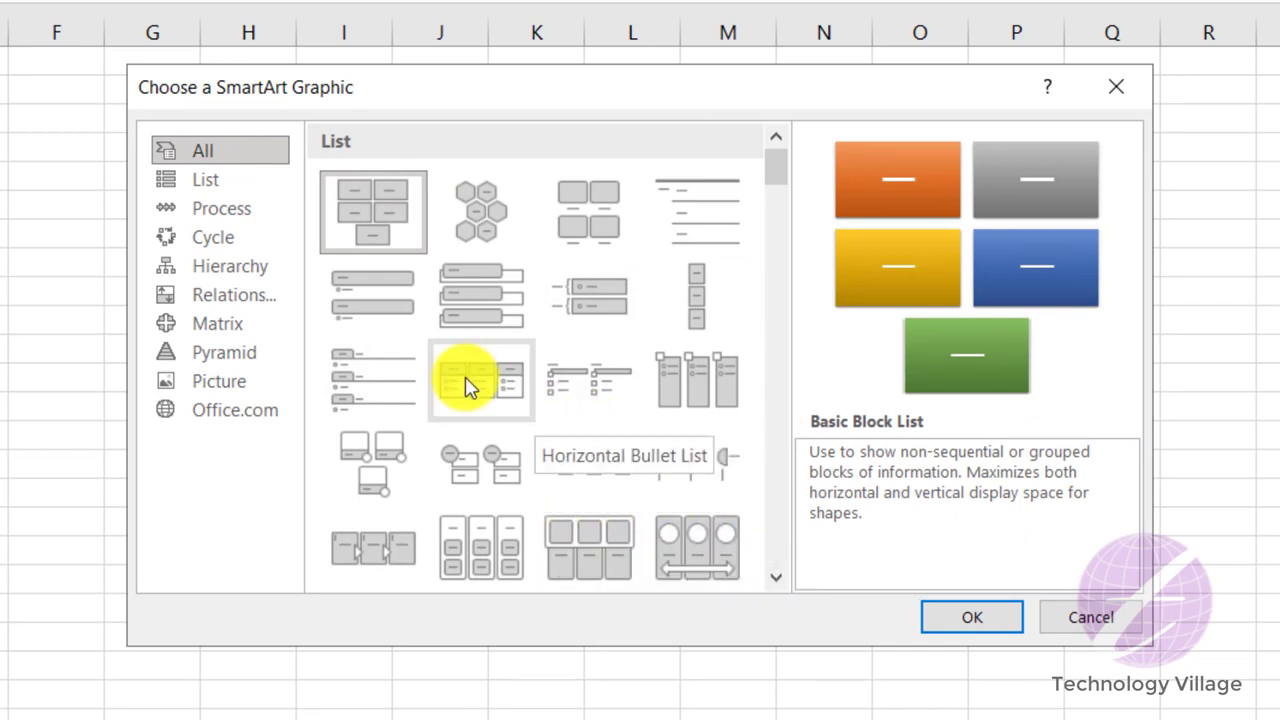
pyautogui.click(232, 277)
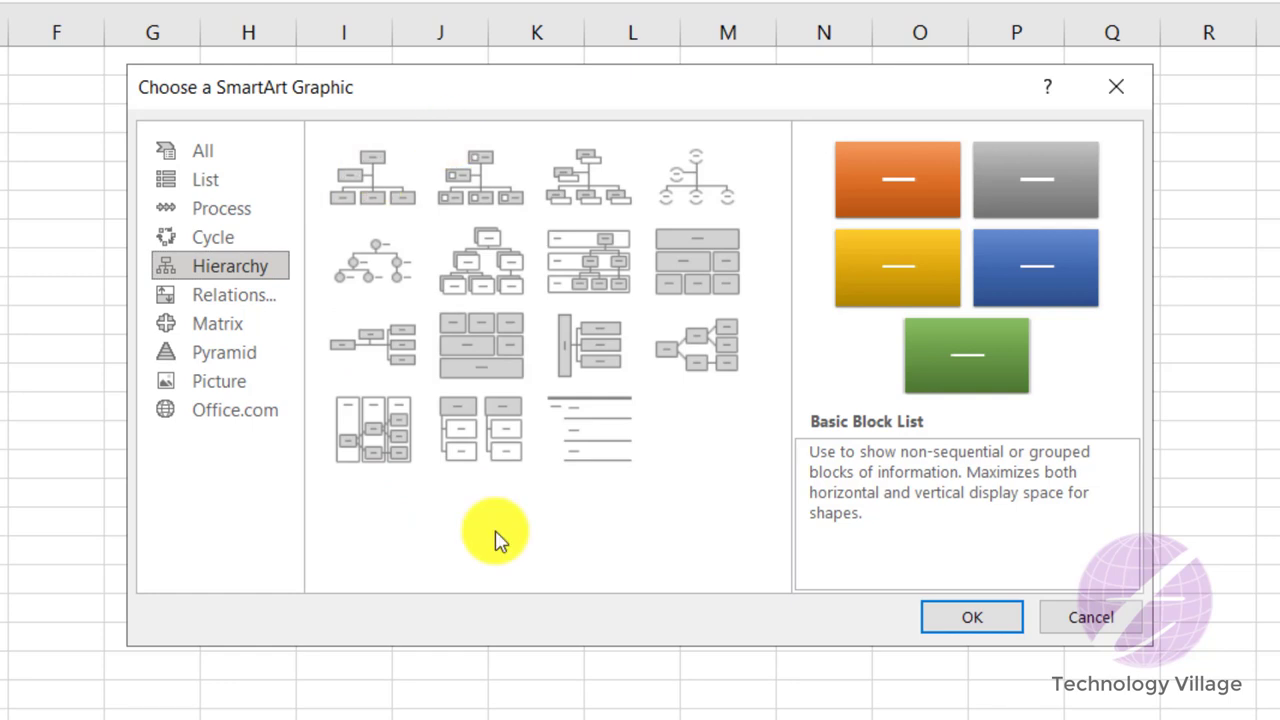
pyautogui.click(365, 195)
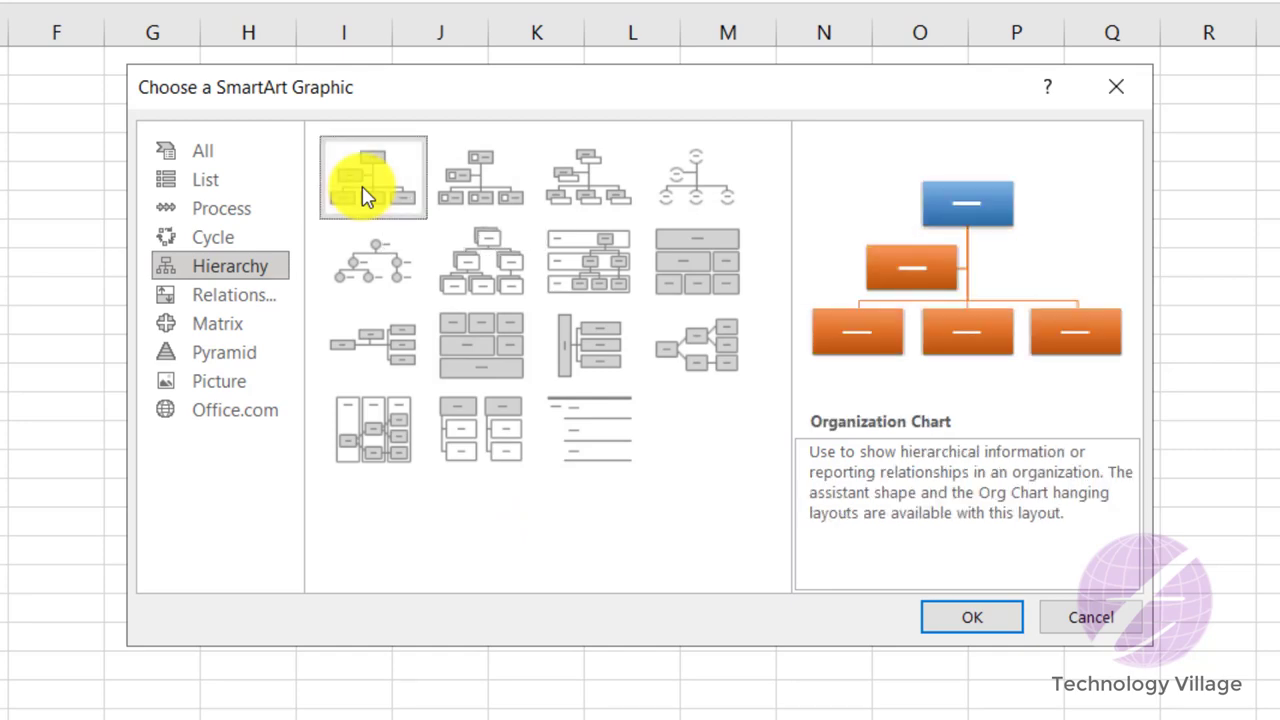
# Insert the organization chart and label the top box MD and the assistant DMD.
pyautogui.click(945, 622)
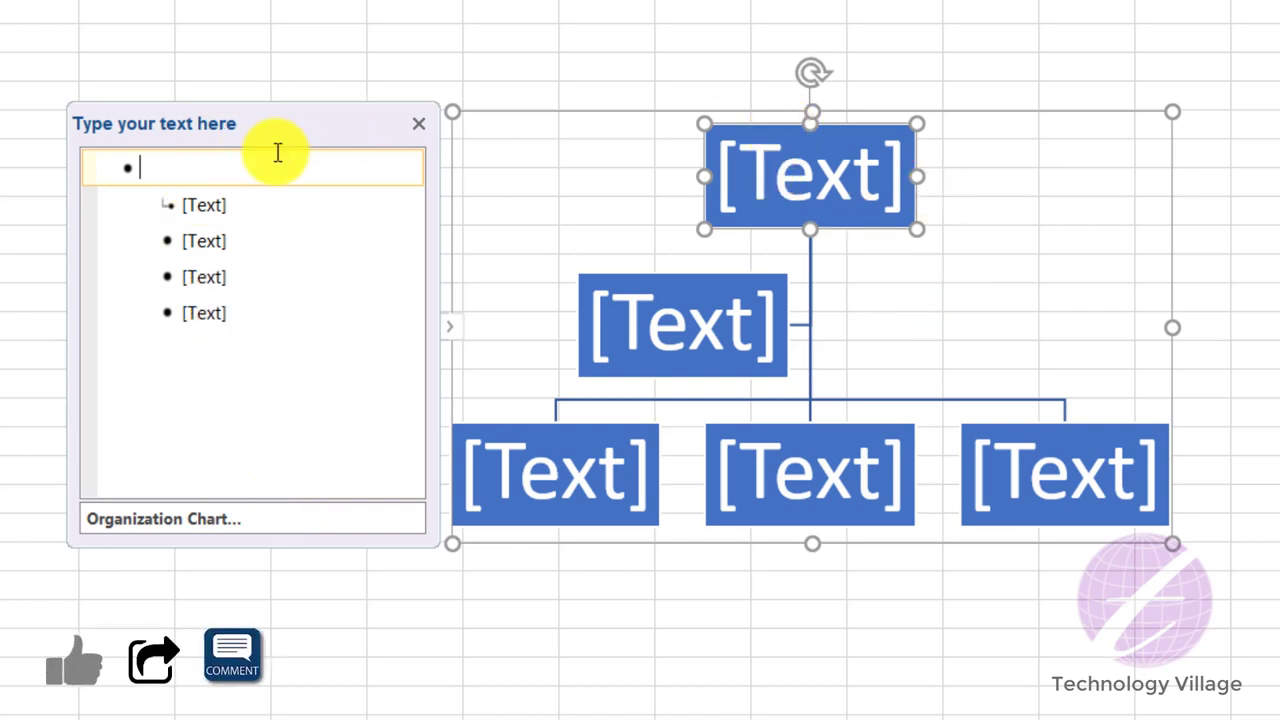
pyautogui.write('MD')
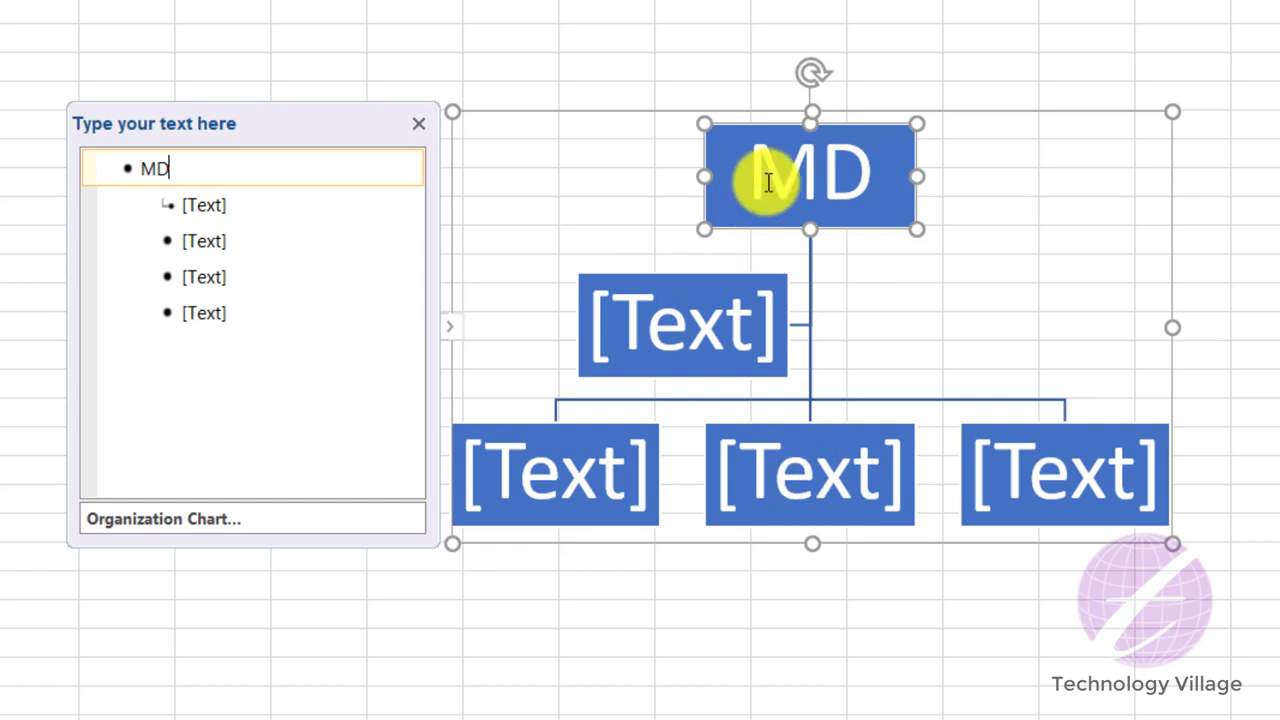
pyautogui.click(680, 322)
pyautogui.click(245, 202)
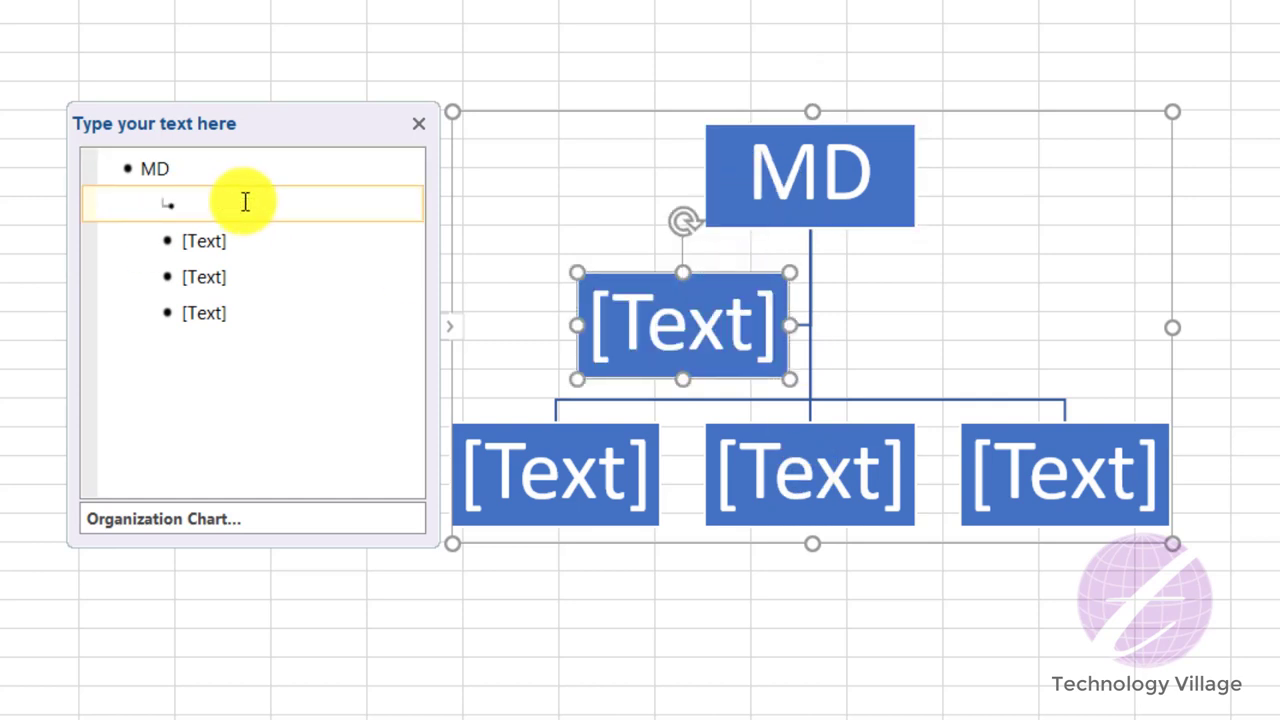
pyautogui.write('DMD')
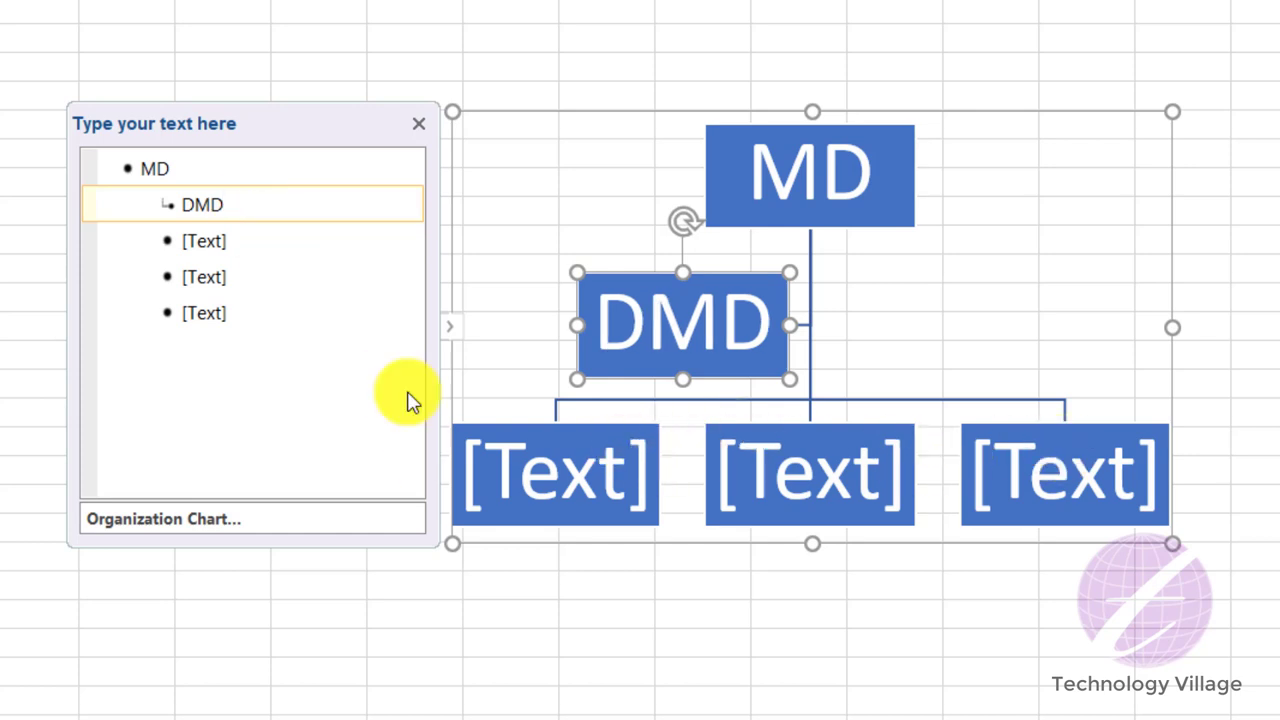
# Fill all three bottom boxes with 'Manager', copying and pasting the word.
pyautogui.click(240, 238)
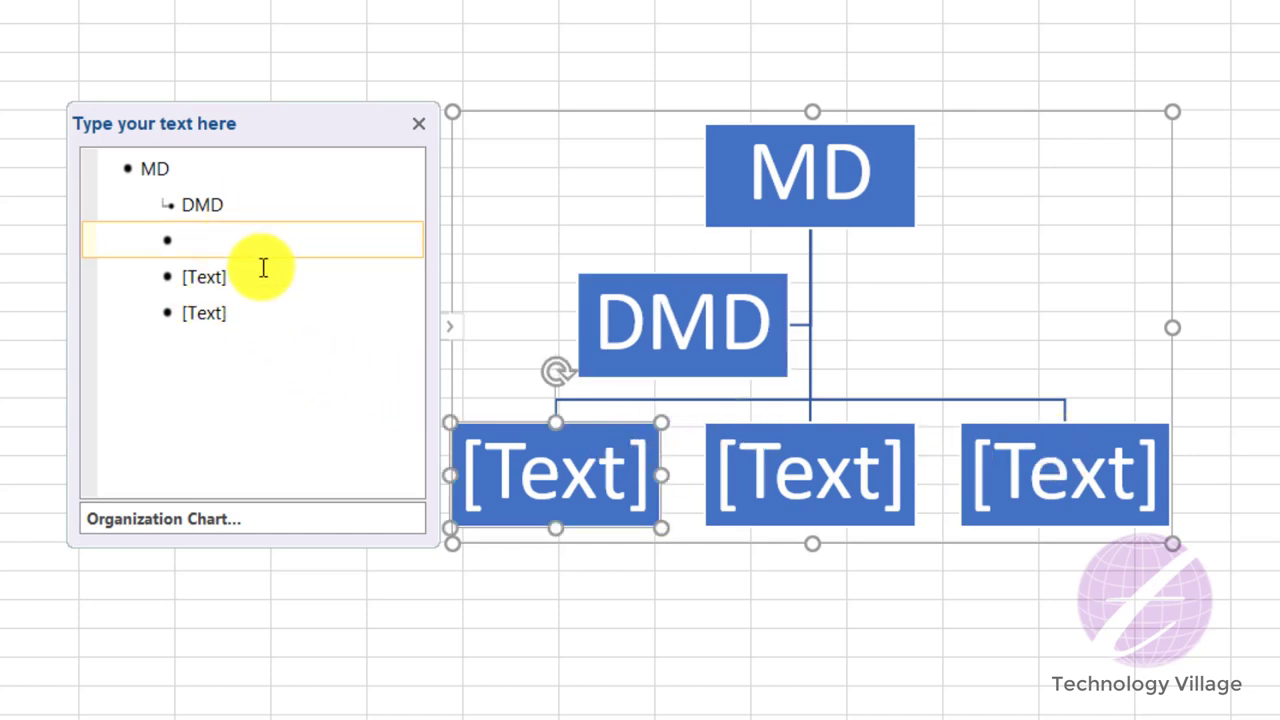
pyautogui.write('Manager')
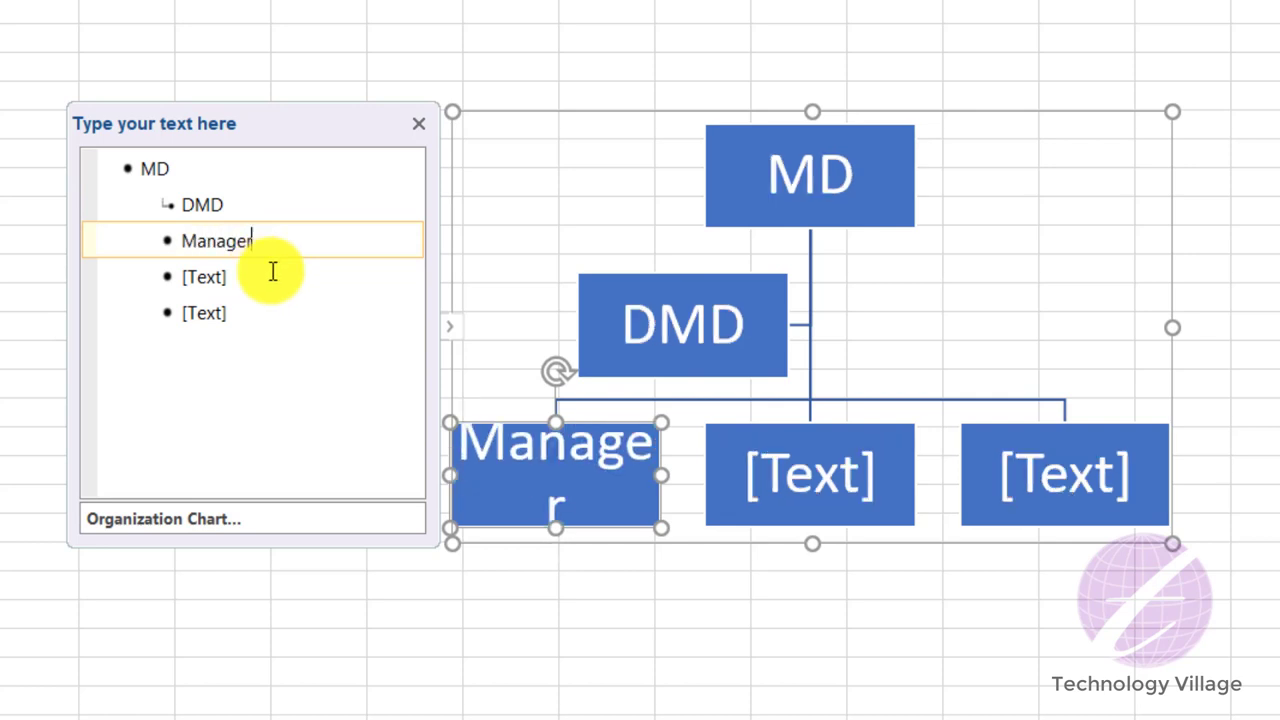
pyautogui.hotkey('shift', 'Home')
pyautogui.hotkey('ctrl', 'c')
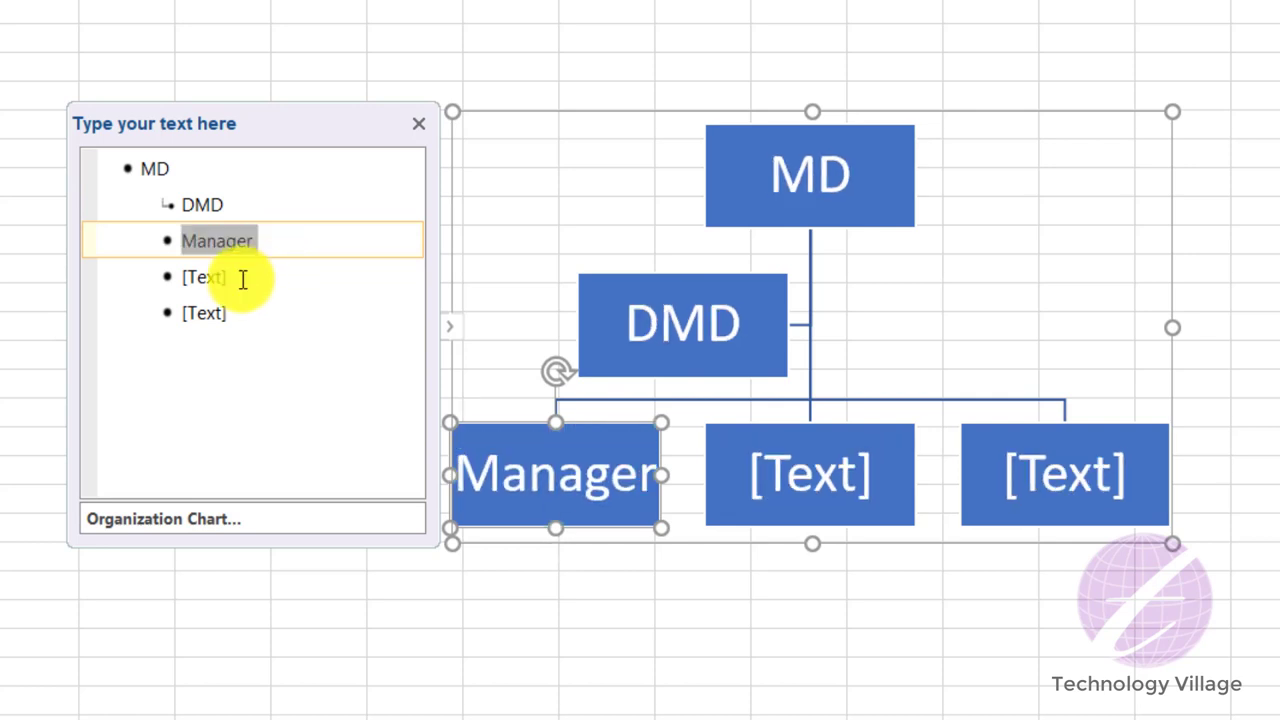
pyautogui.click(247, 278)
pyautogui.hotkey('ctrl', 'v')
pyautogui.click(258, 332)
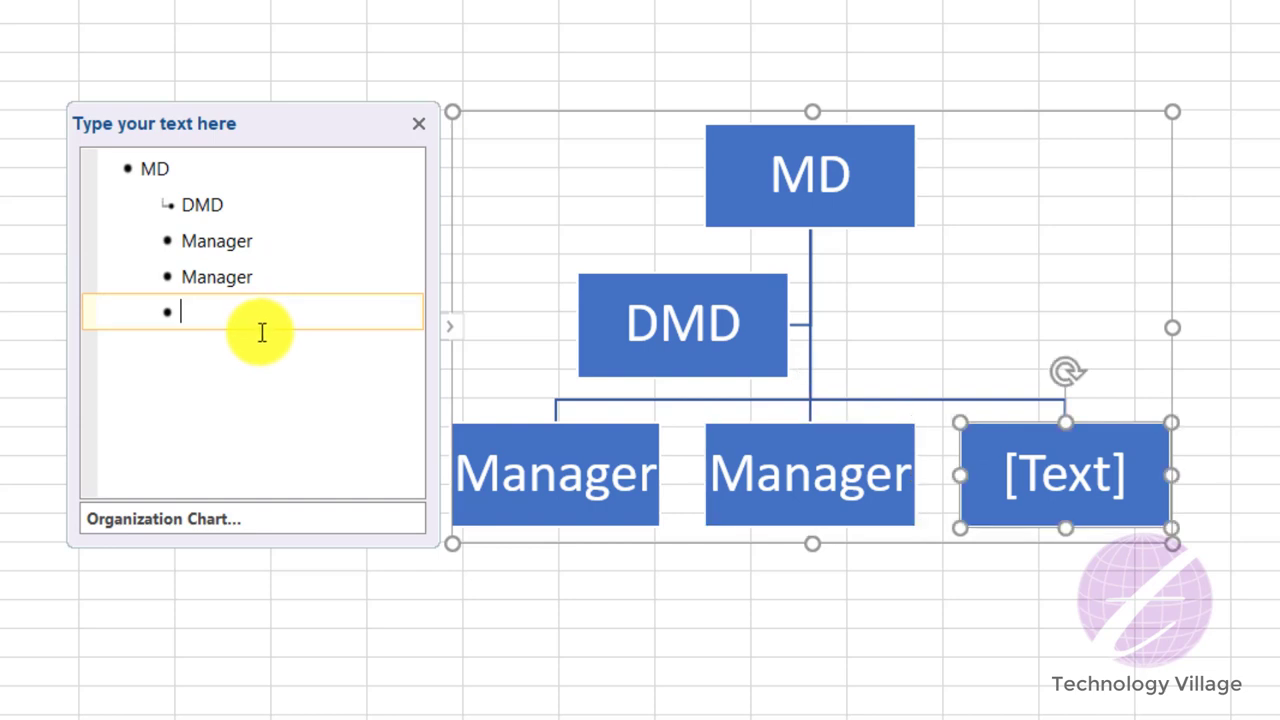
pyautogui.hotkey('ctrl', 'v')
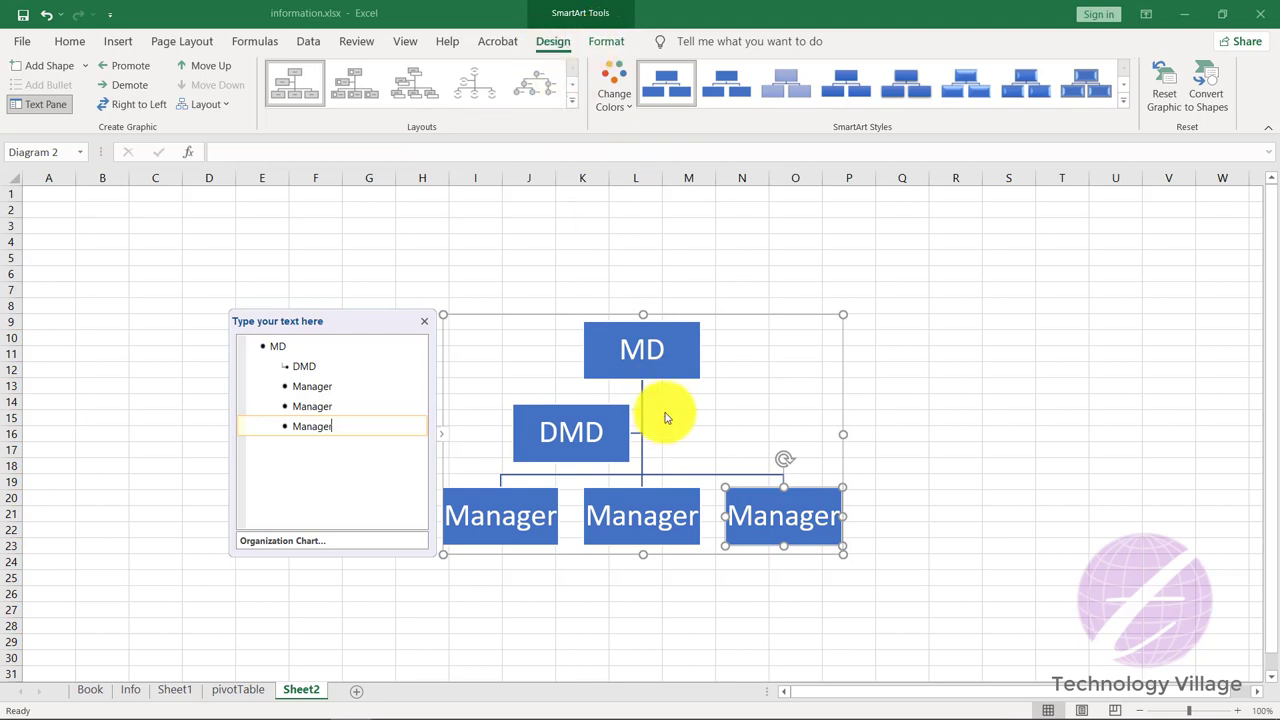
# Add a box labelled 'A Mangaer' beneath the left Manager.
pyautogui.click(514, 519)
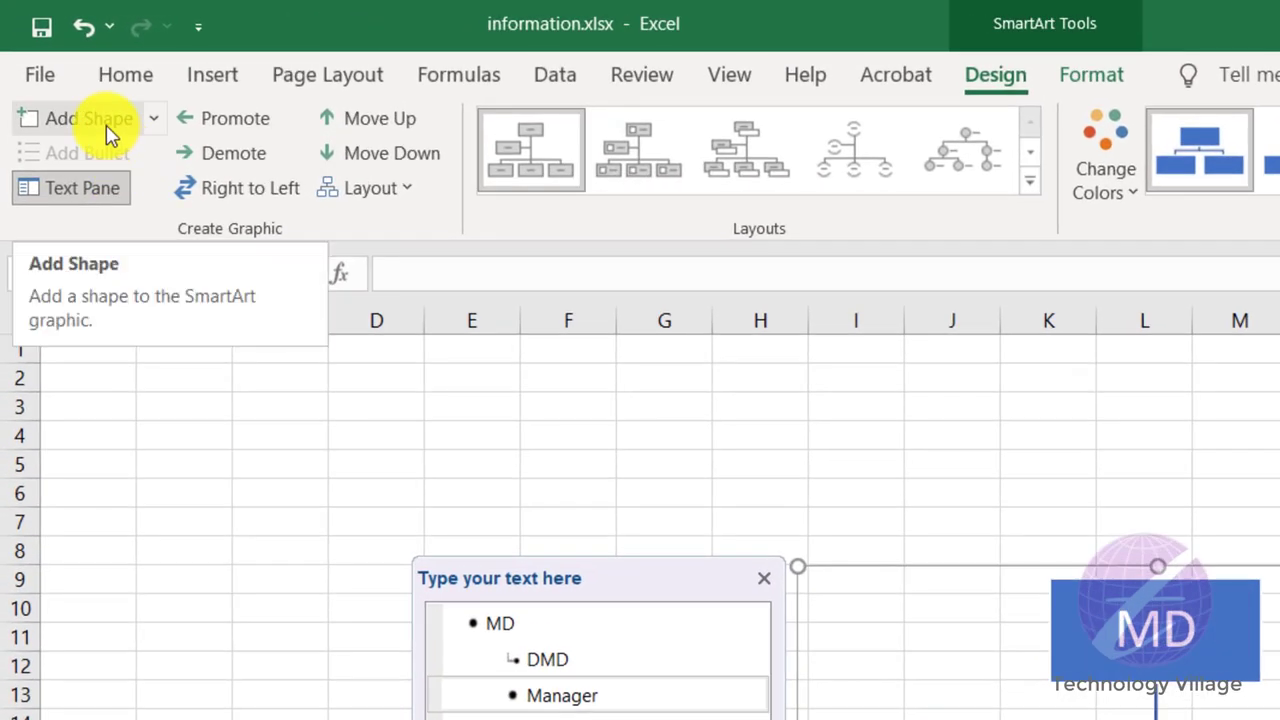
pyautogui.click(97, 128)
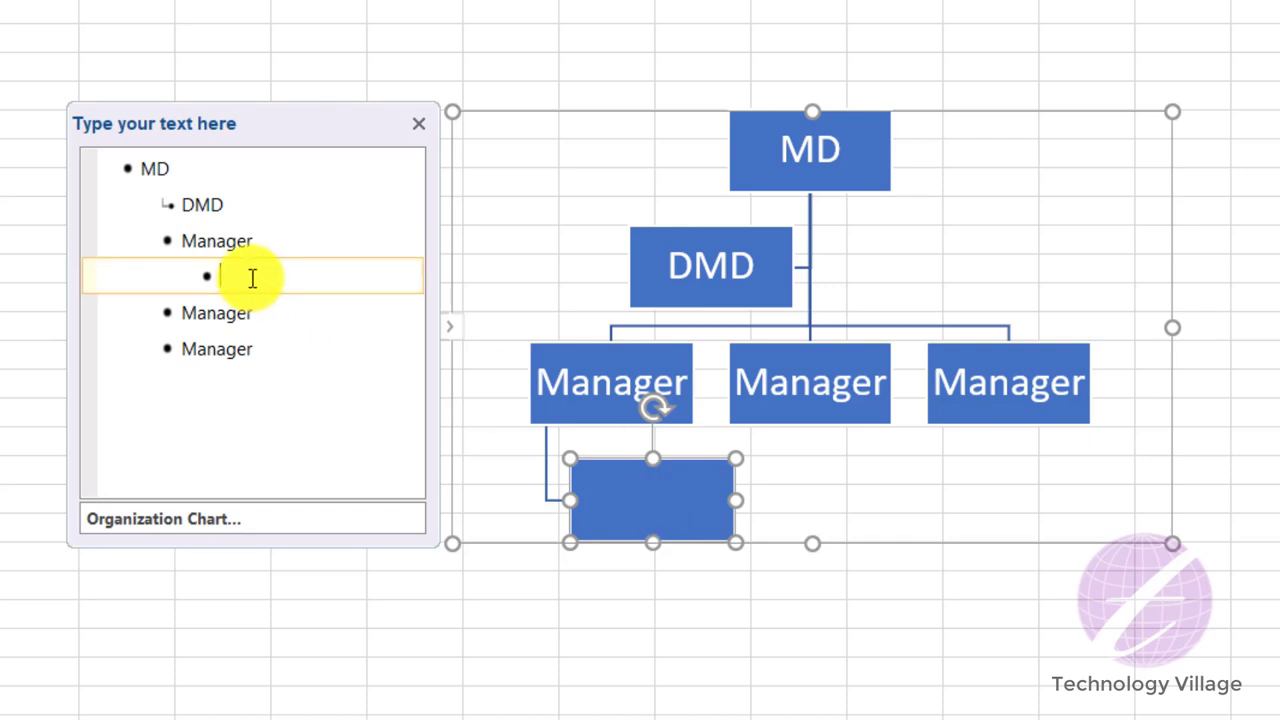
pyautogui.write('A M')
pyautogui.write('angaer')
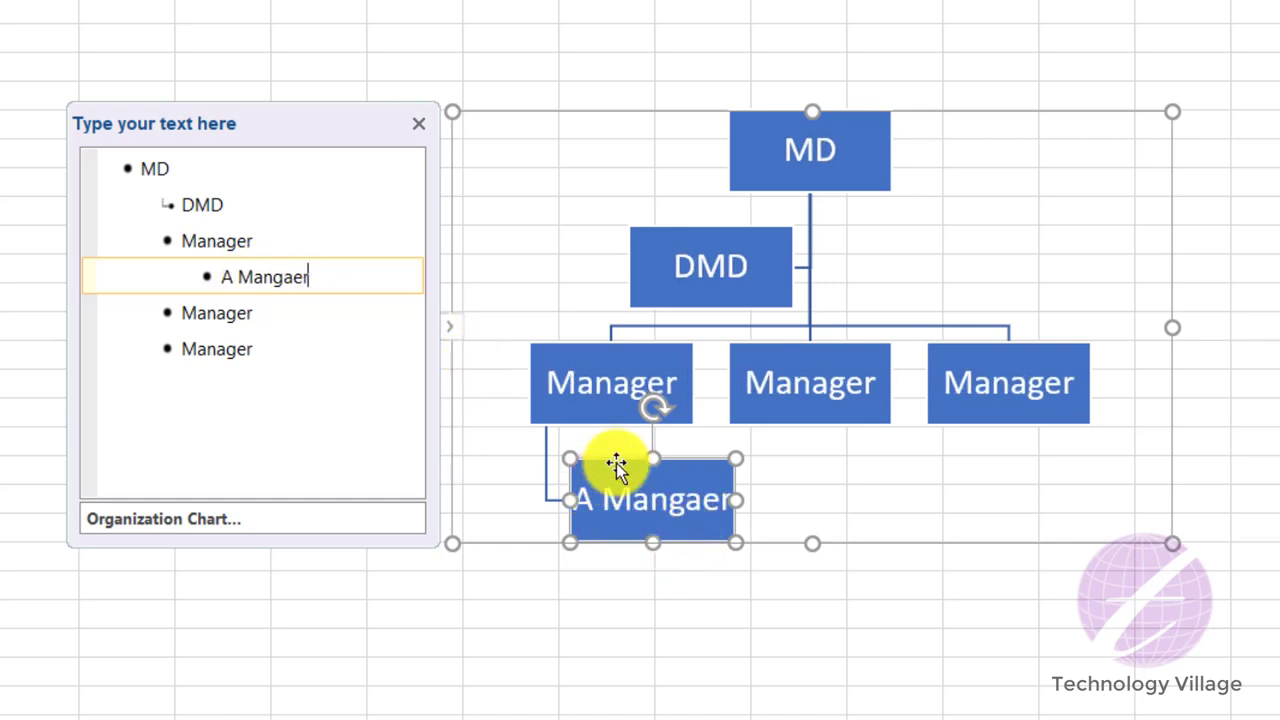
# Add a blank box below the middle Manager.
pyautogui.click(797, 396)
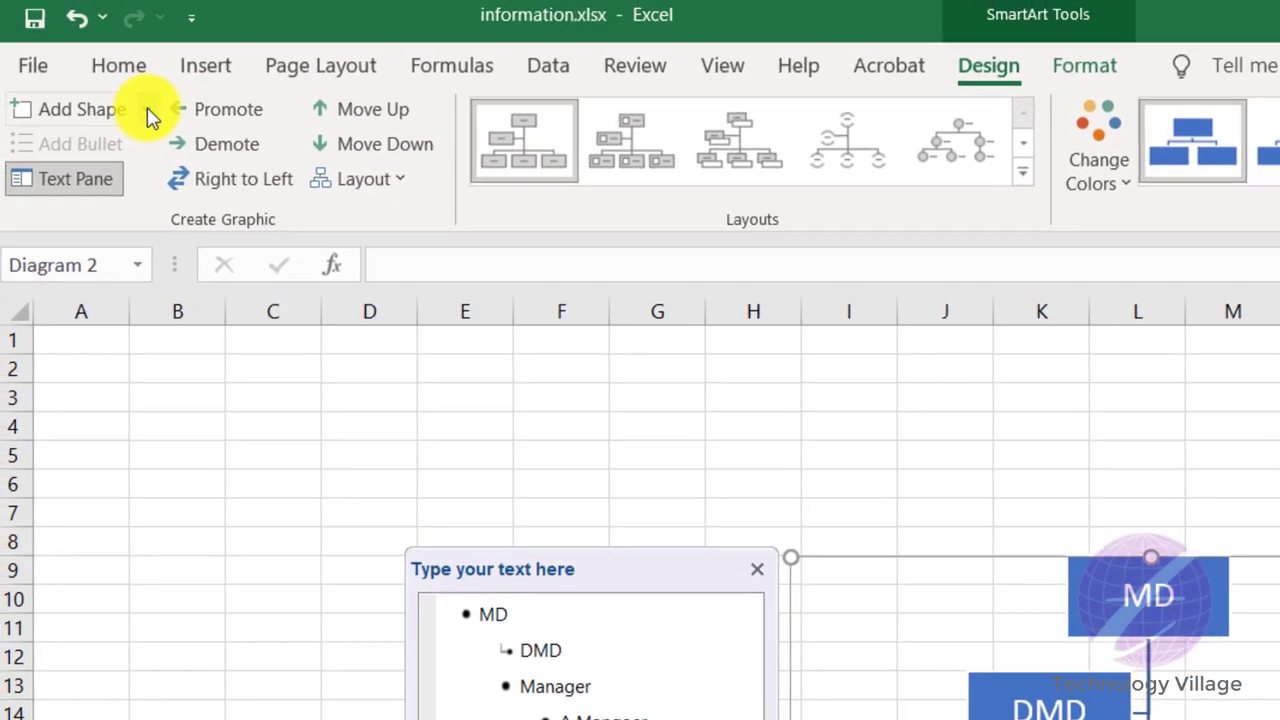
pyautogui.click(155, 122)
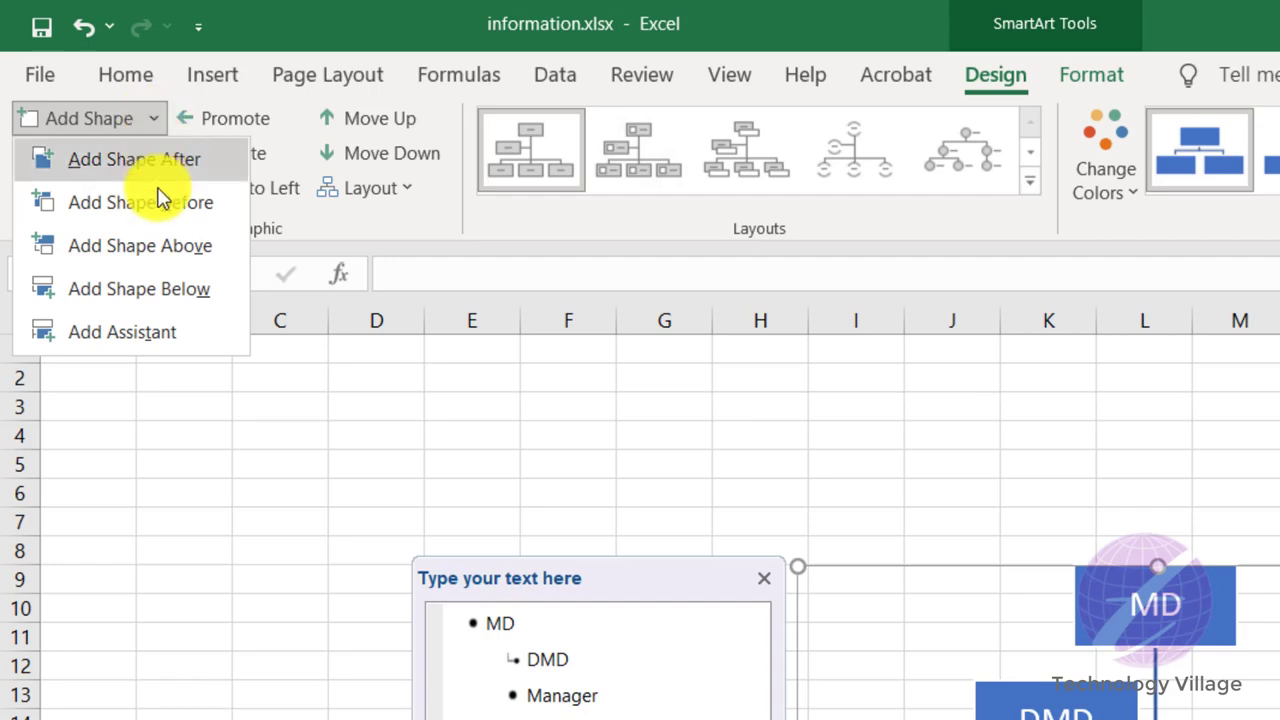
pyautogui.click(158, 336)
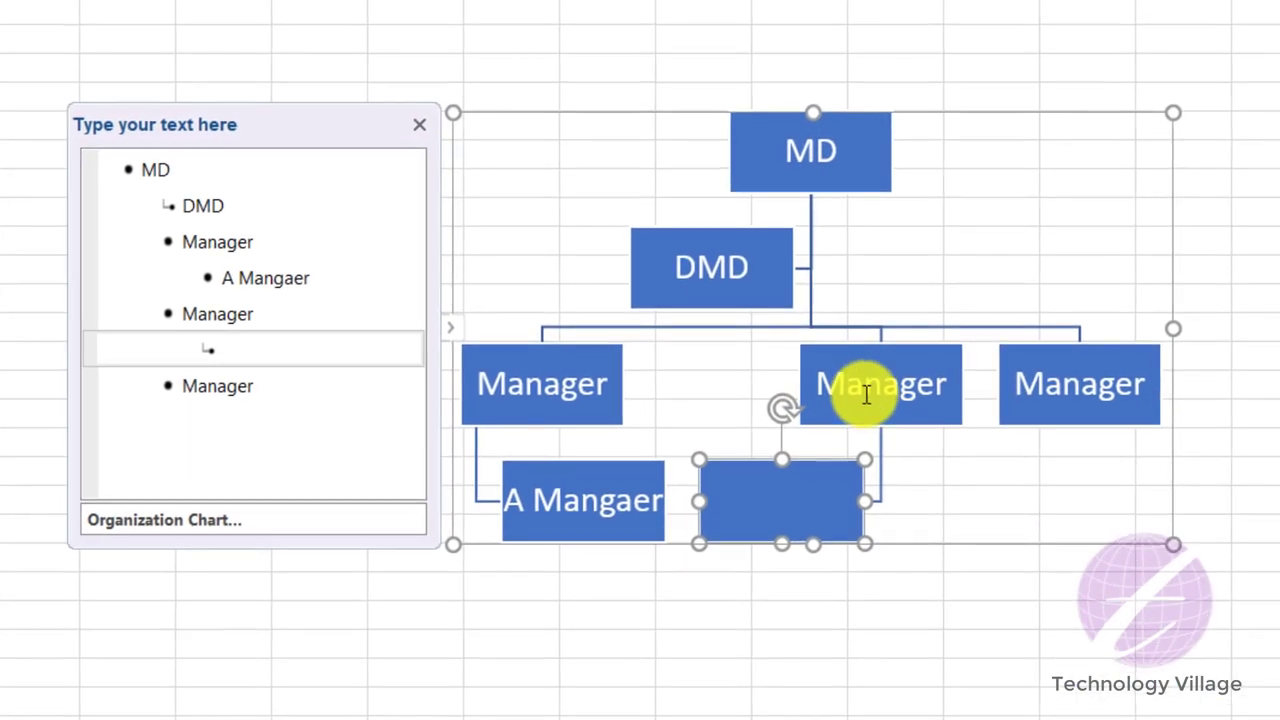
# Try adding empty boxes after and before the middle Manager, deleting each one again.
pyautogui.click(857, 382)
pyautogui.click(763, 508)
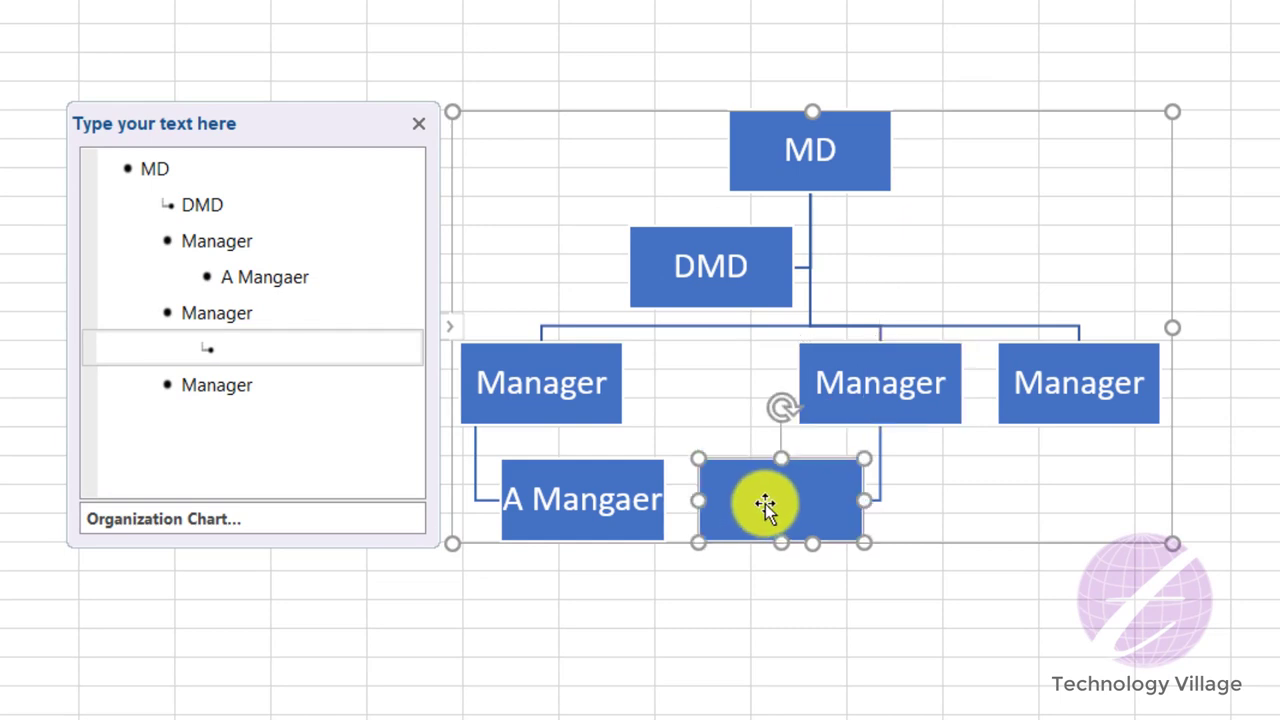
pyautogui.click(849, 382)
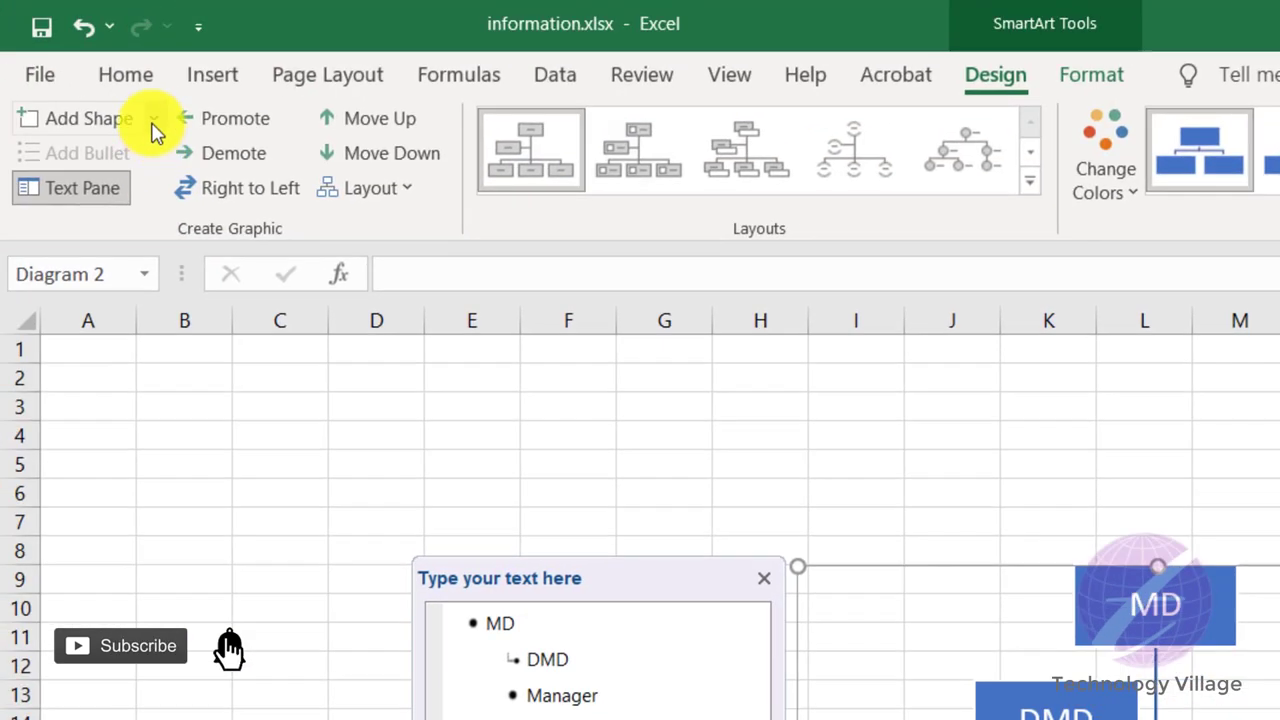
pyautogui.click(157, 120)
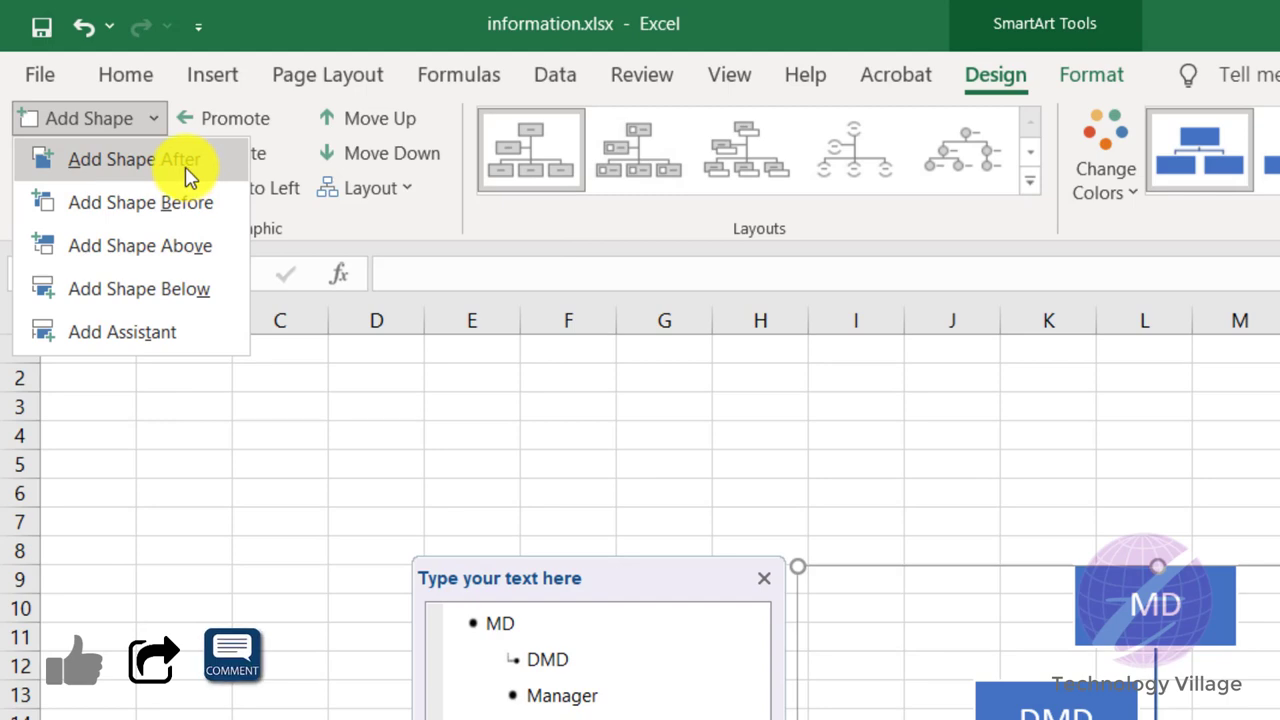
pyautogui.click(185, 162)
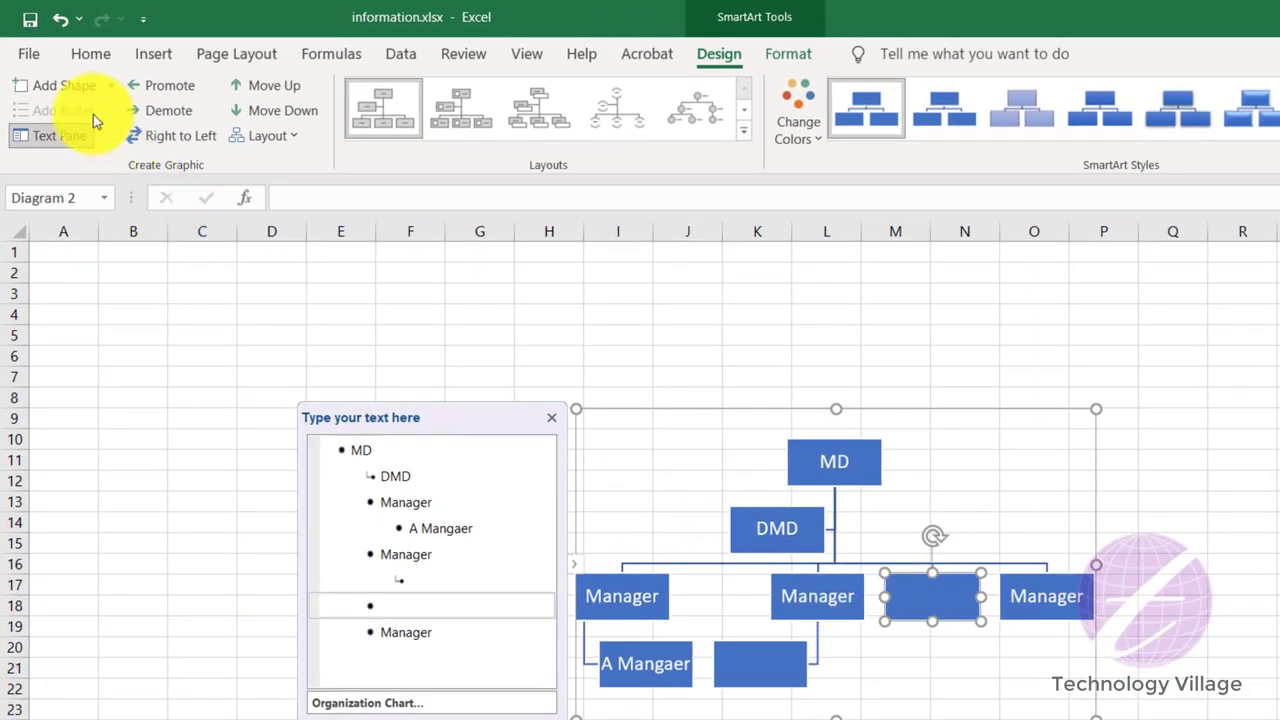
pyautogui.press('Delete')
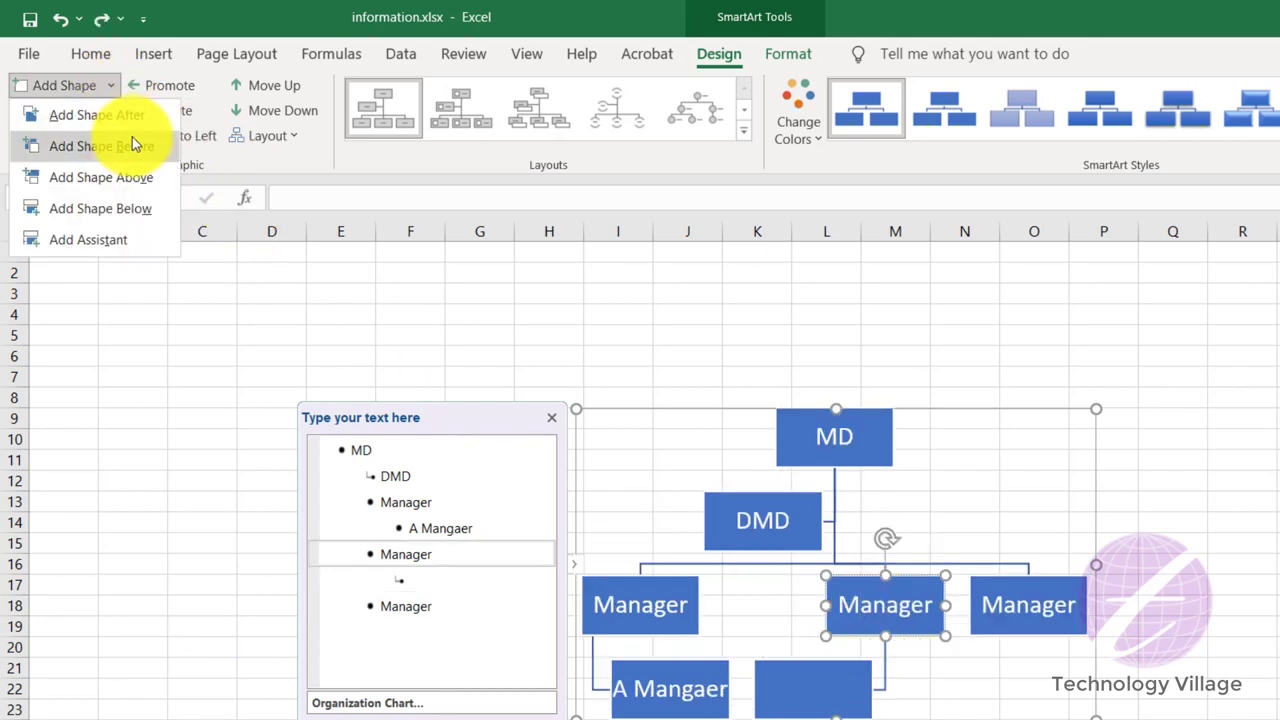
pyautogui.click(132, 146)
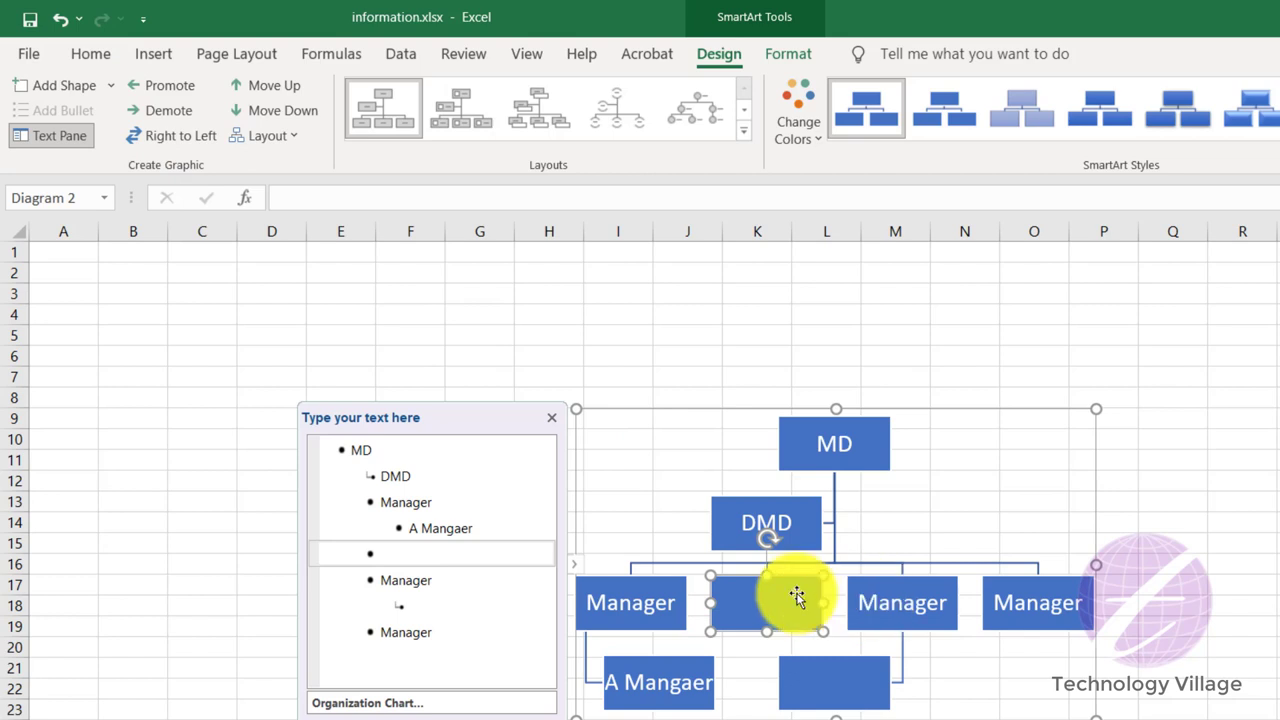
pyautogui.press('Delete')
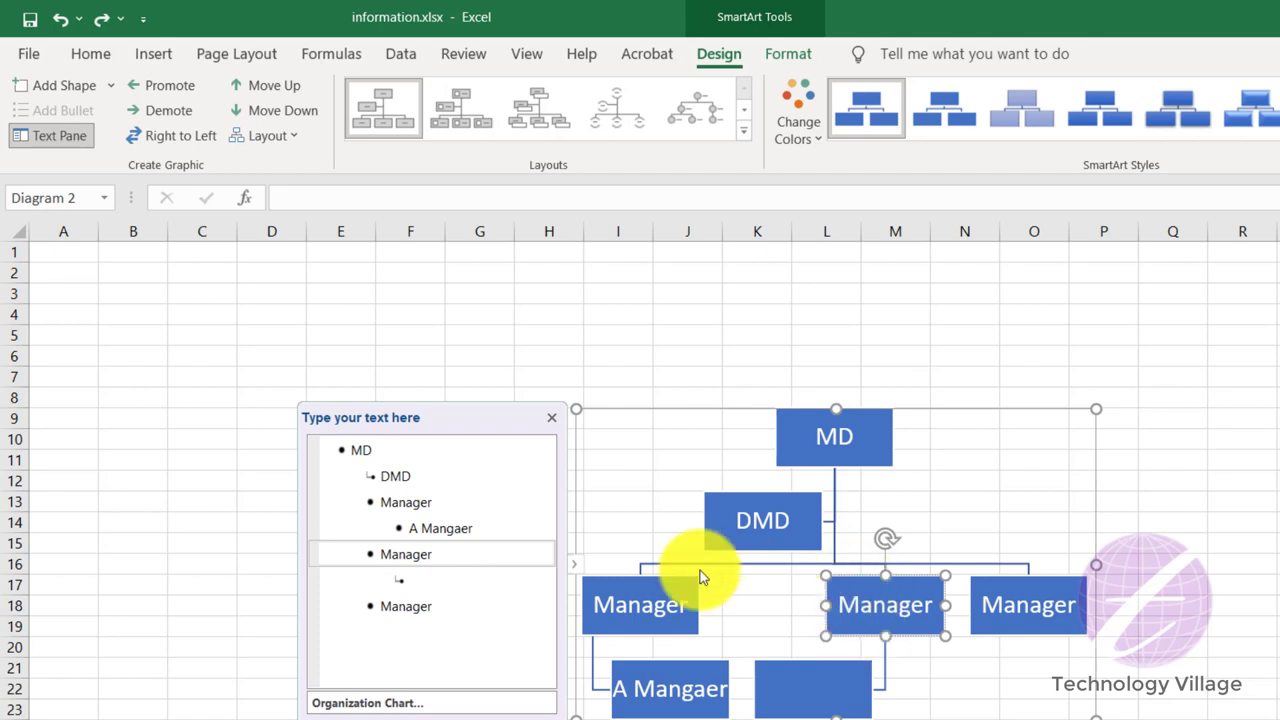
# Remove the extra boxes so one blank box remains under the middle Manager, and select it.
pyautogui.click(113, 86)
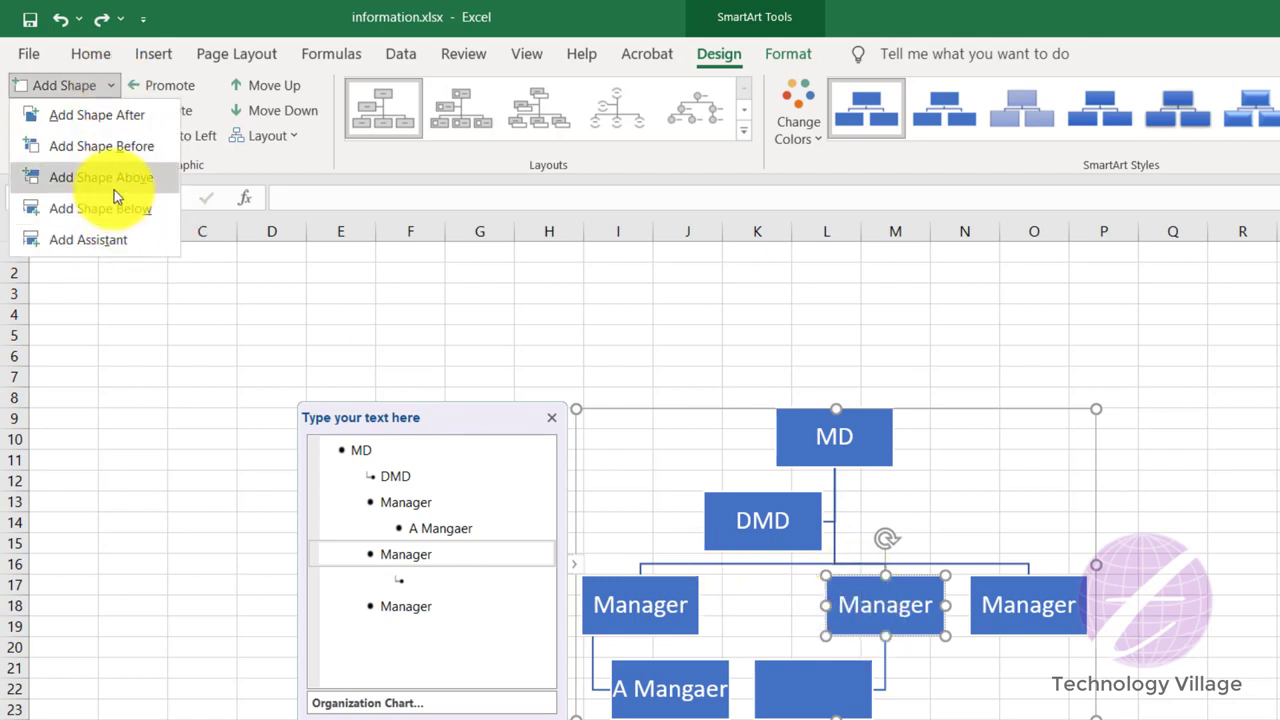
pyautogui.click(112, 182)
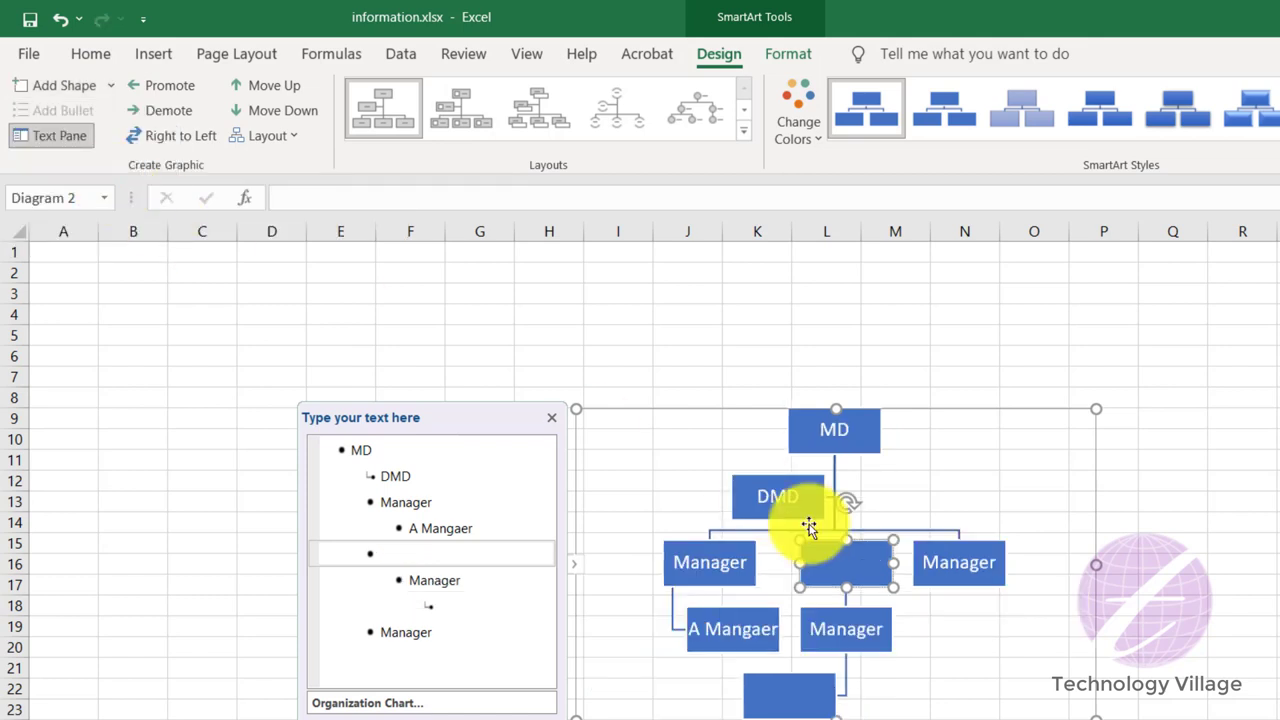
pyautogui.click(855, 615)
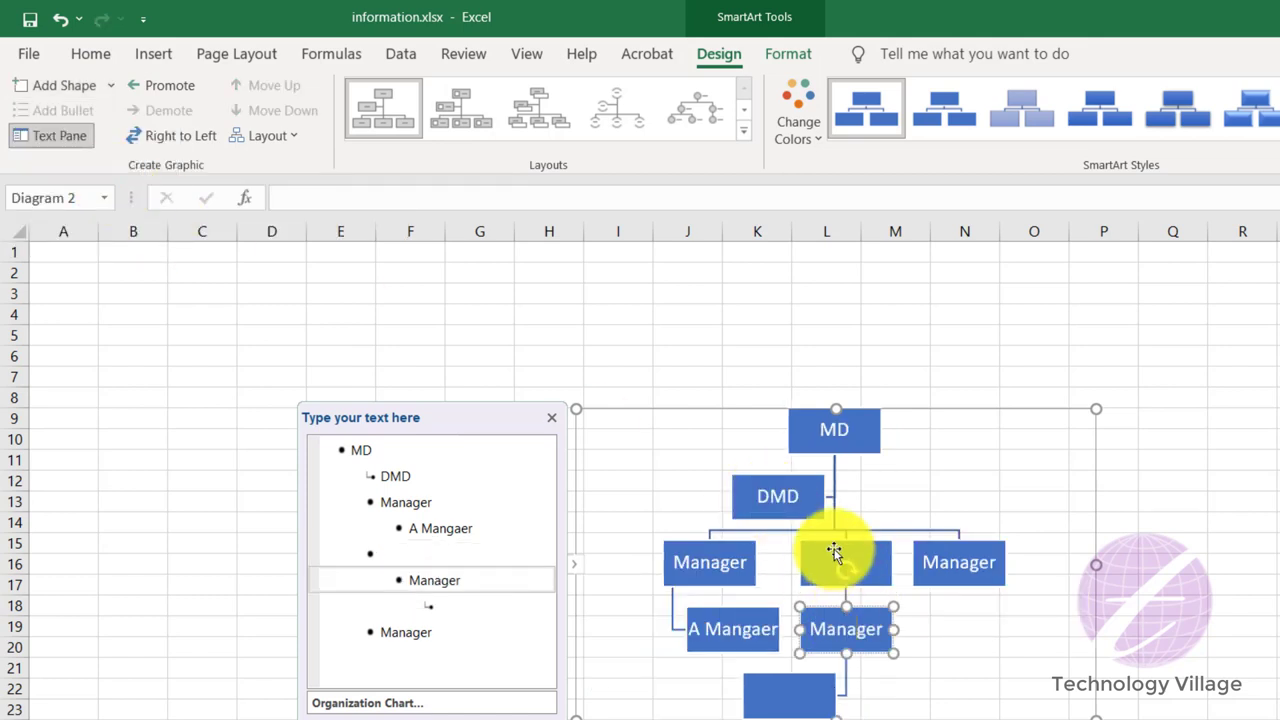
pyautogui.click(822, 545)
pyautogui.click(846, 628)
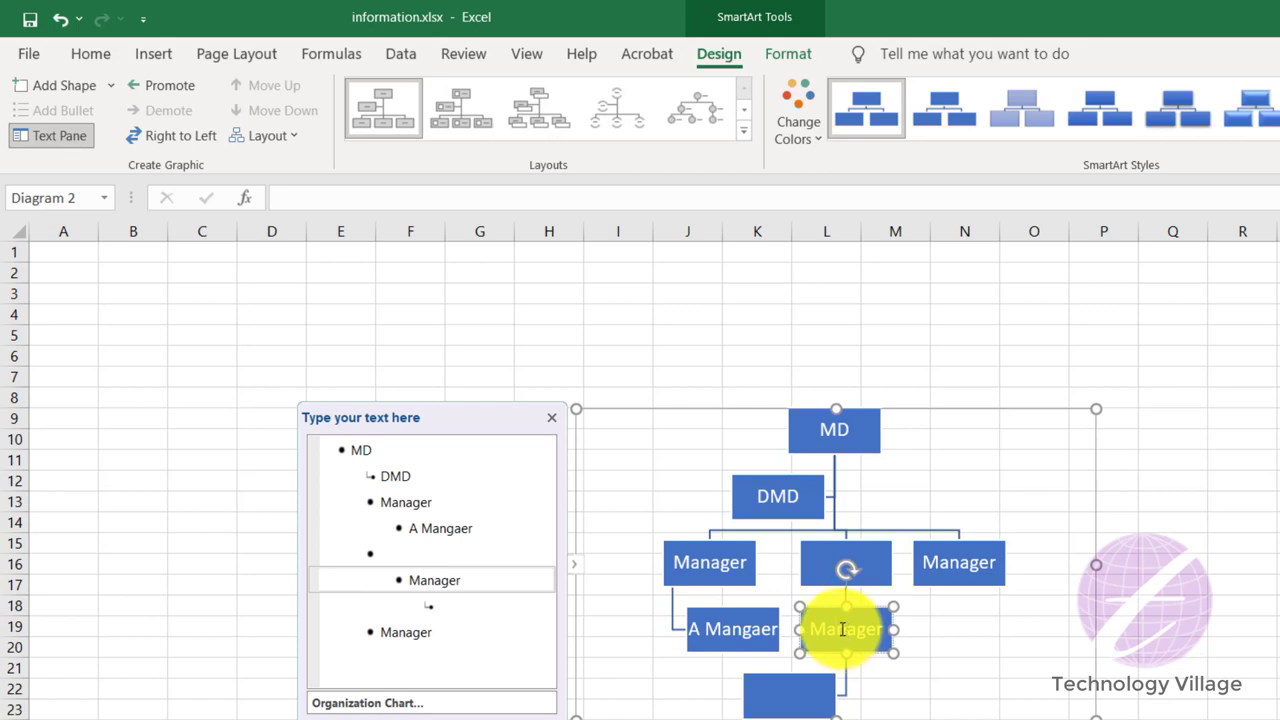
pyautogui.press('BackSpace')
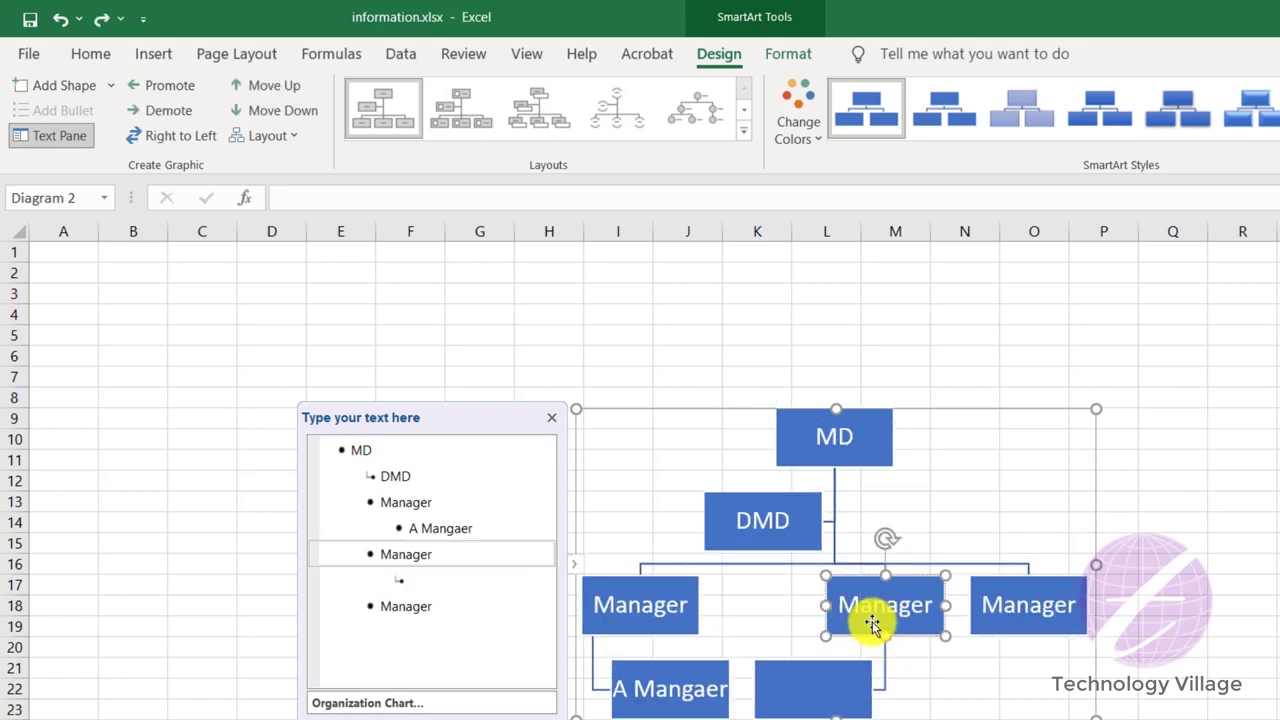
pyautogui.click(108, 87)
pyautogui.click(130, 208)
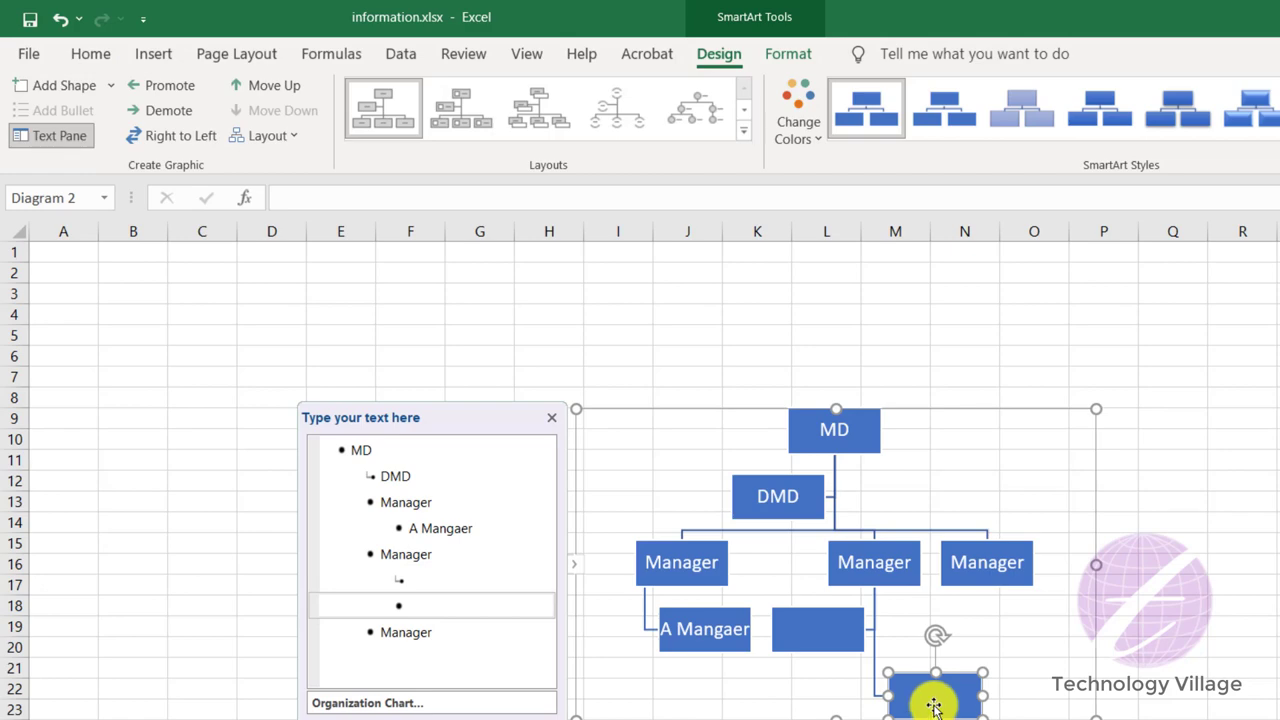
pyautogui.hotkey('ctrl', 'z')
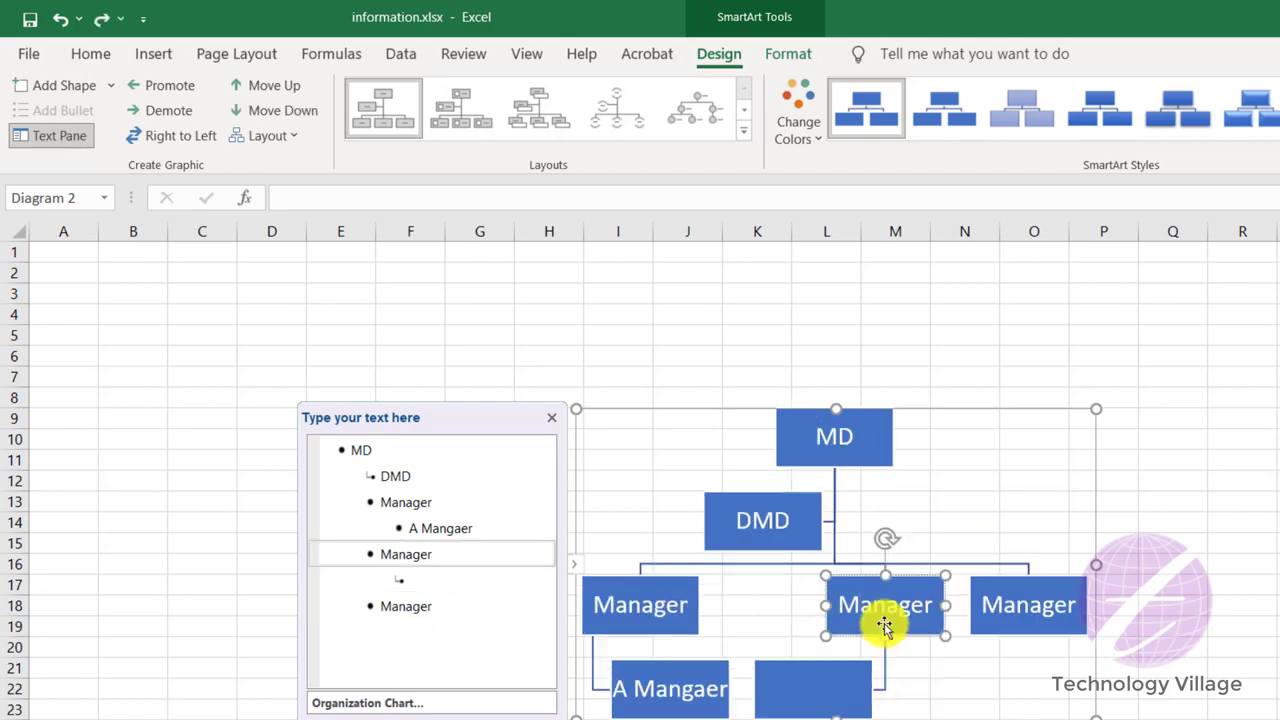
pyautogui.click(822, 688)
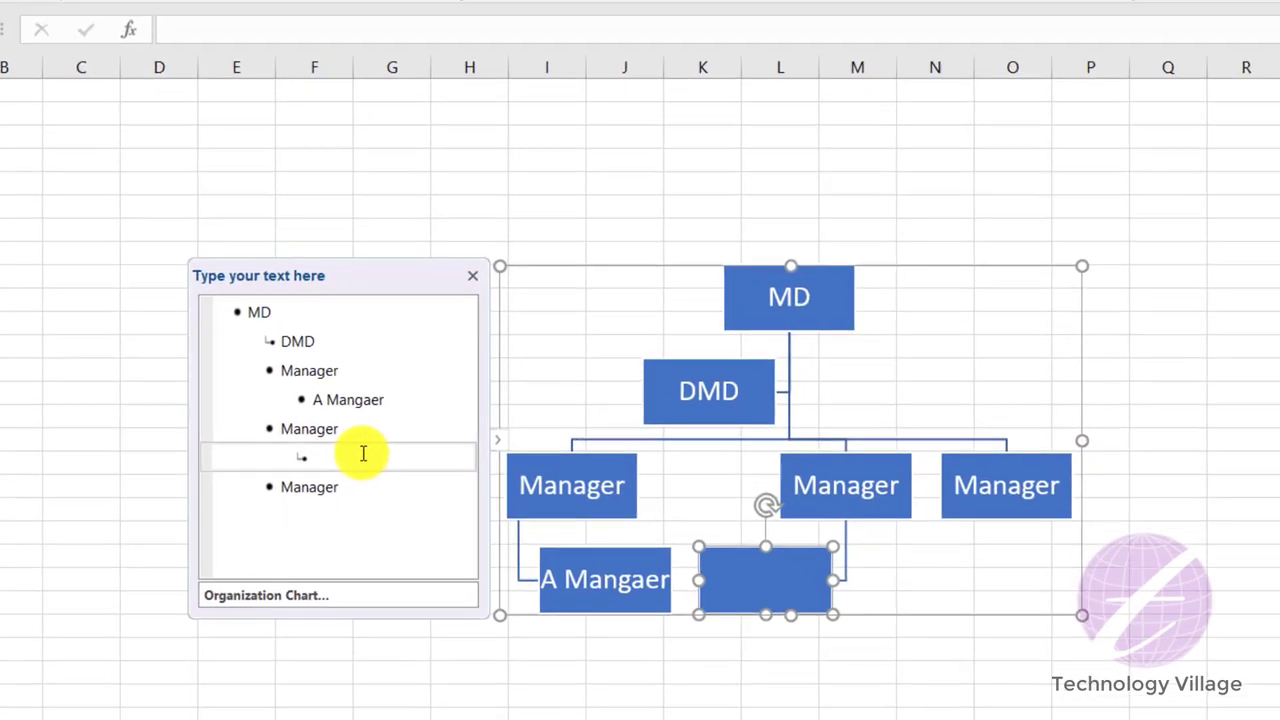
# Label the blank box 'A Manager2', toggle the text pane off and on, and select it.
pyautogui.click(363, 454)
pyautogui.write('A Mana')
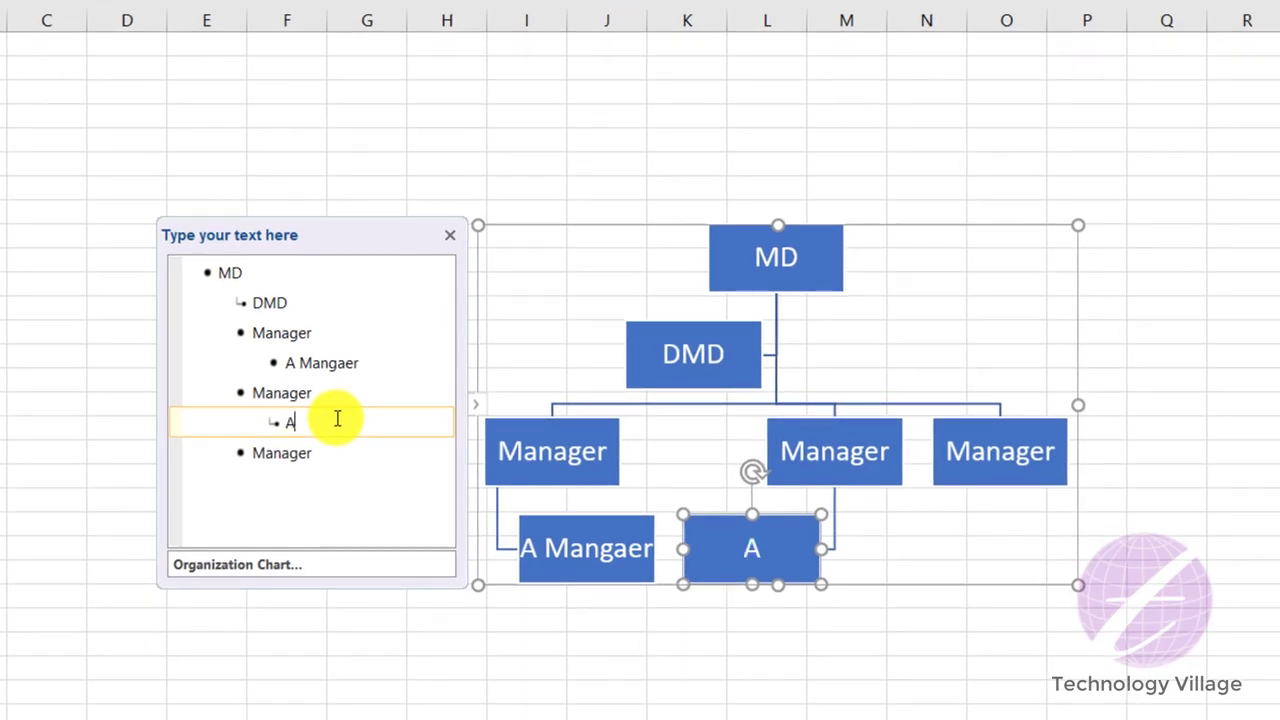
pyautogui.write('ger')
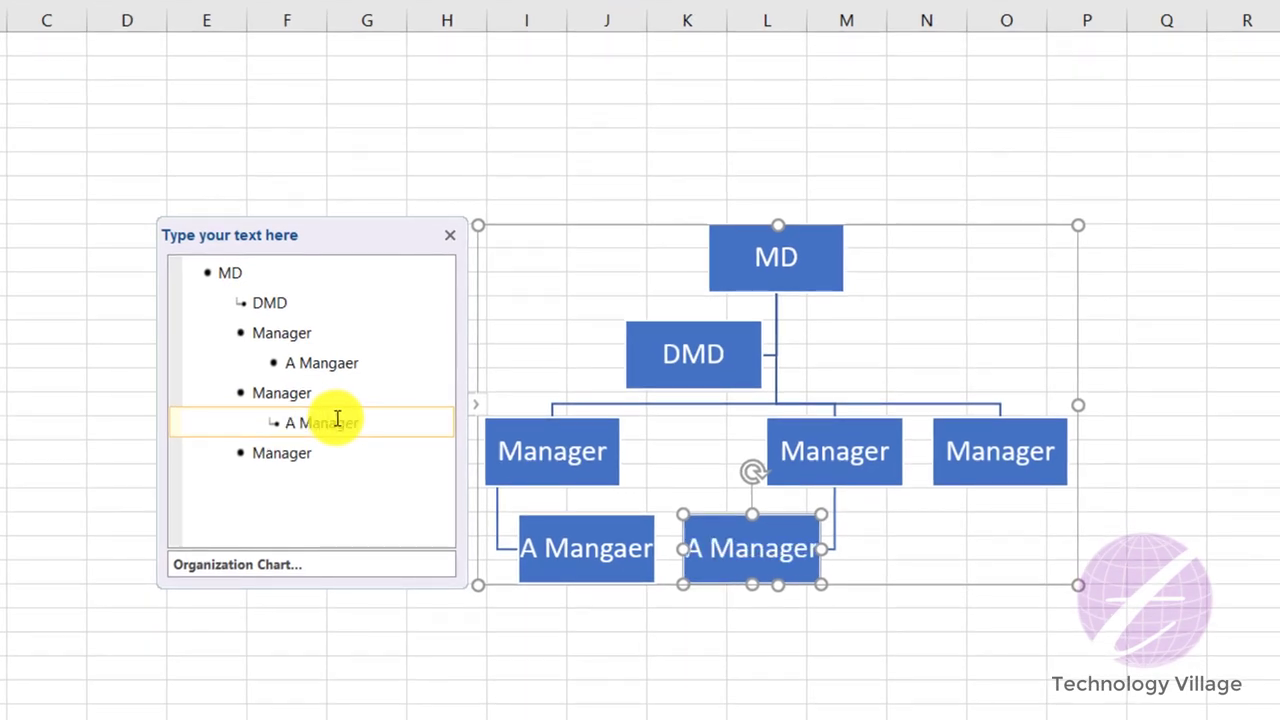
pyautogui.write('2')
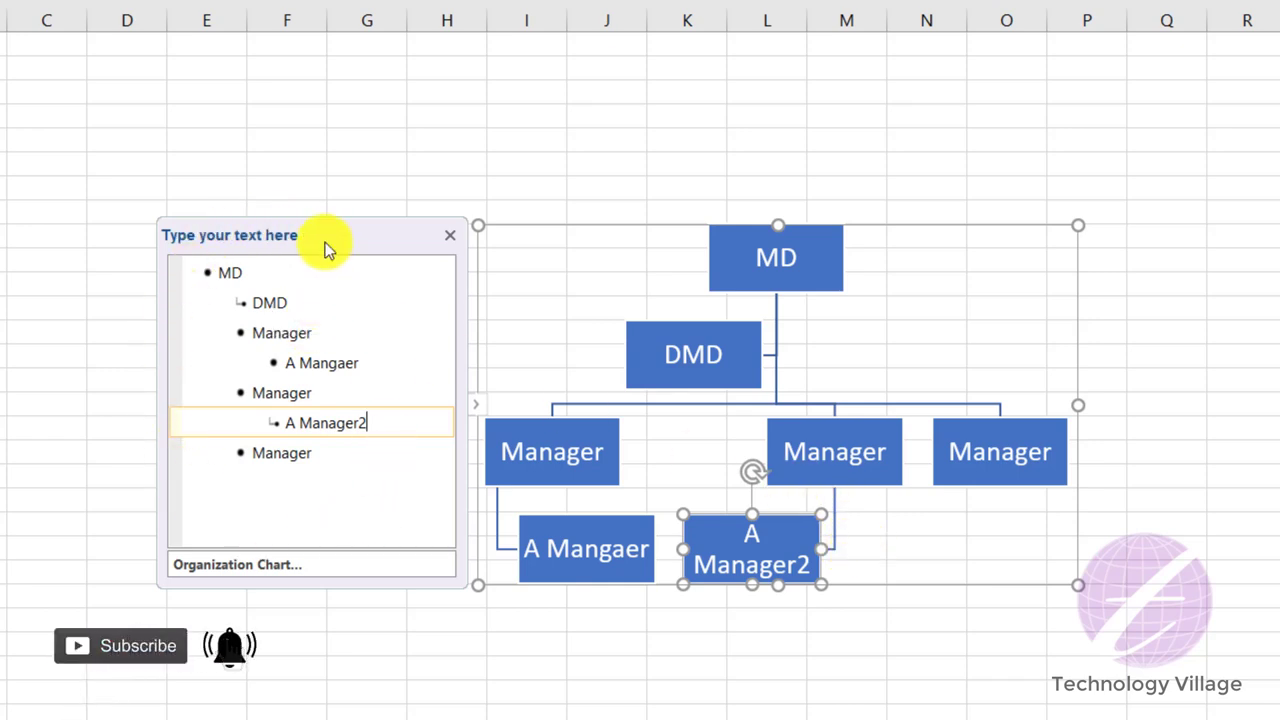
pyautogui.click(449, 244)
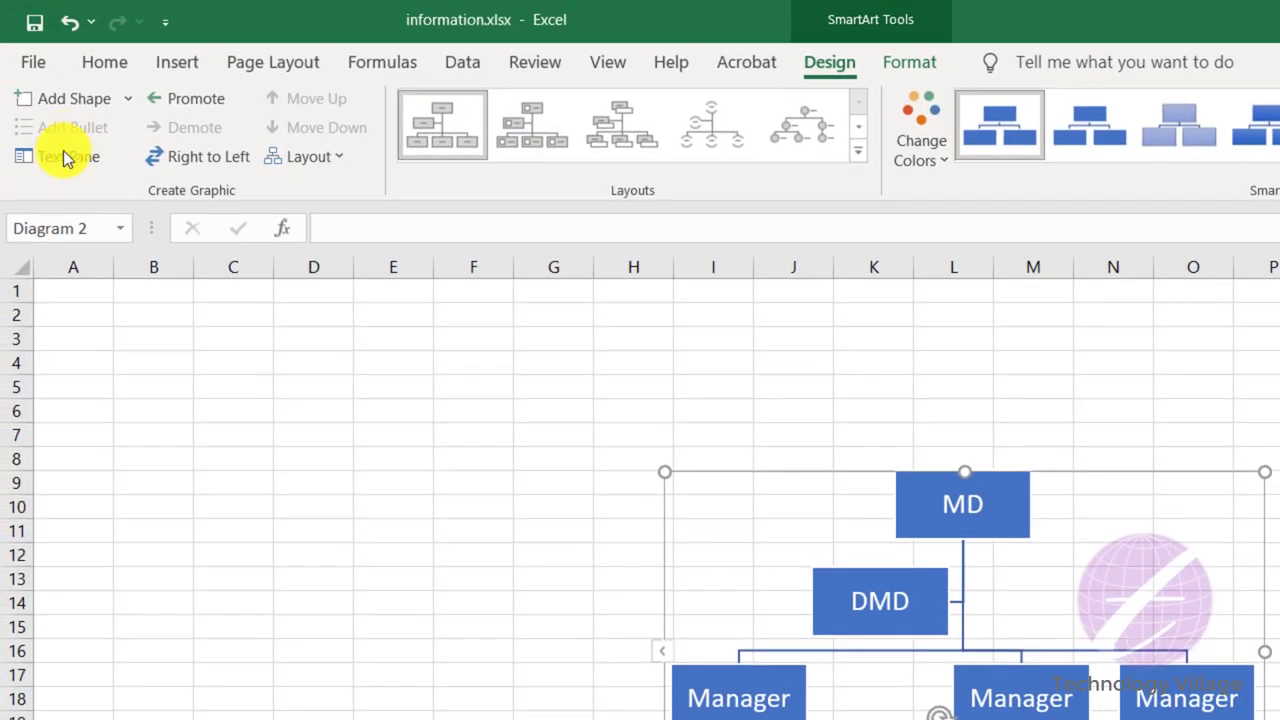
pyautogui.click(14, 105)
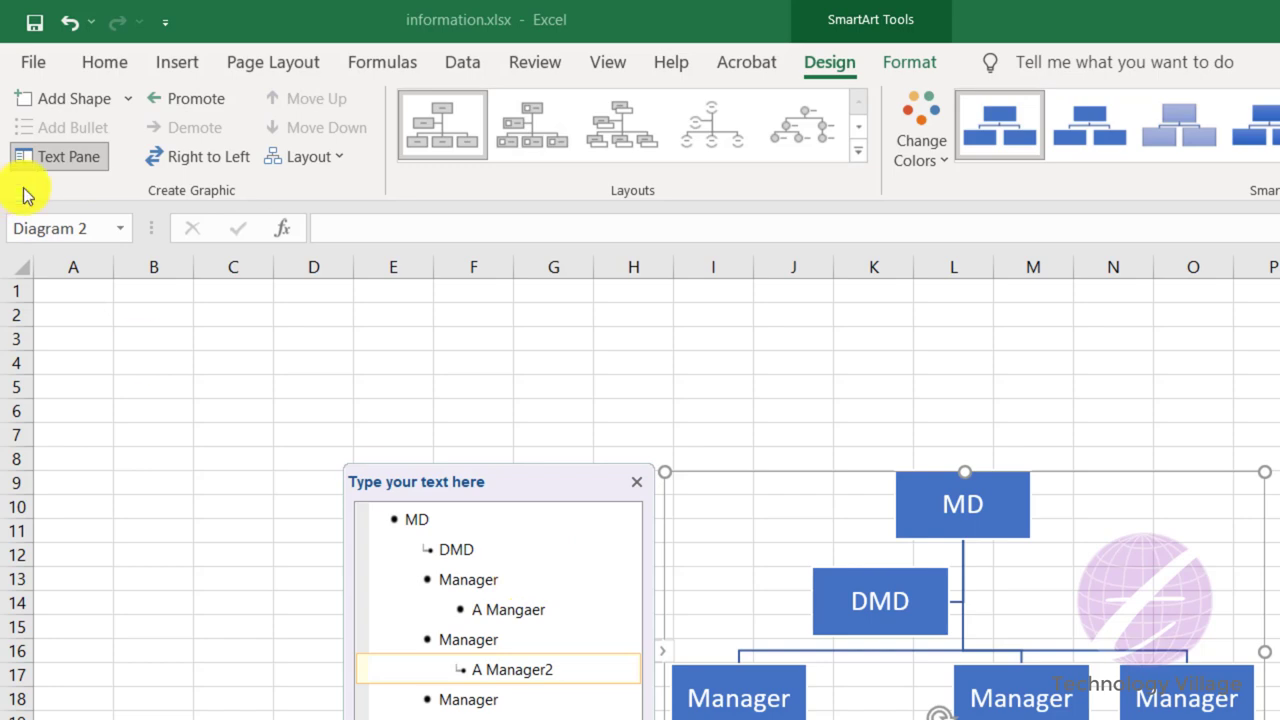
pyautogui.click(74, 157)
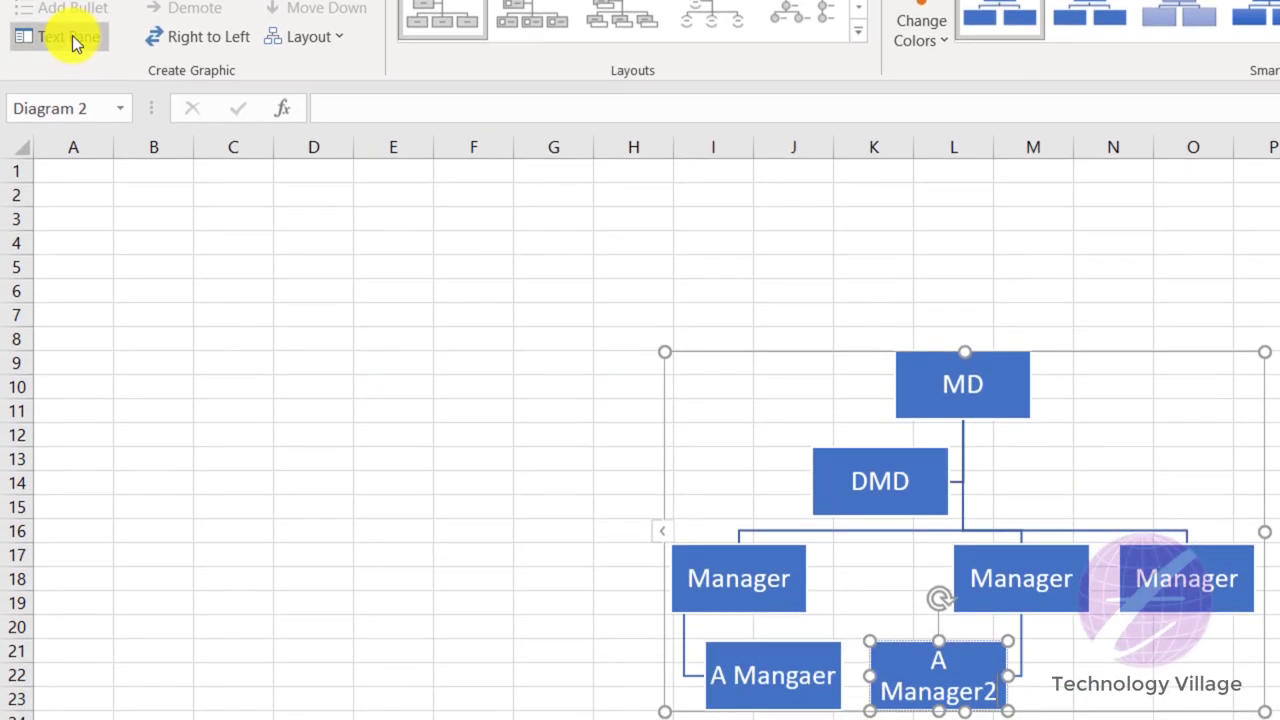
pyautogui.click(74, 42)
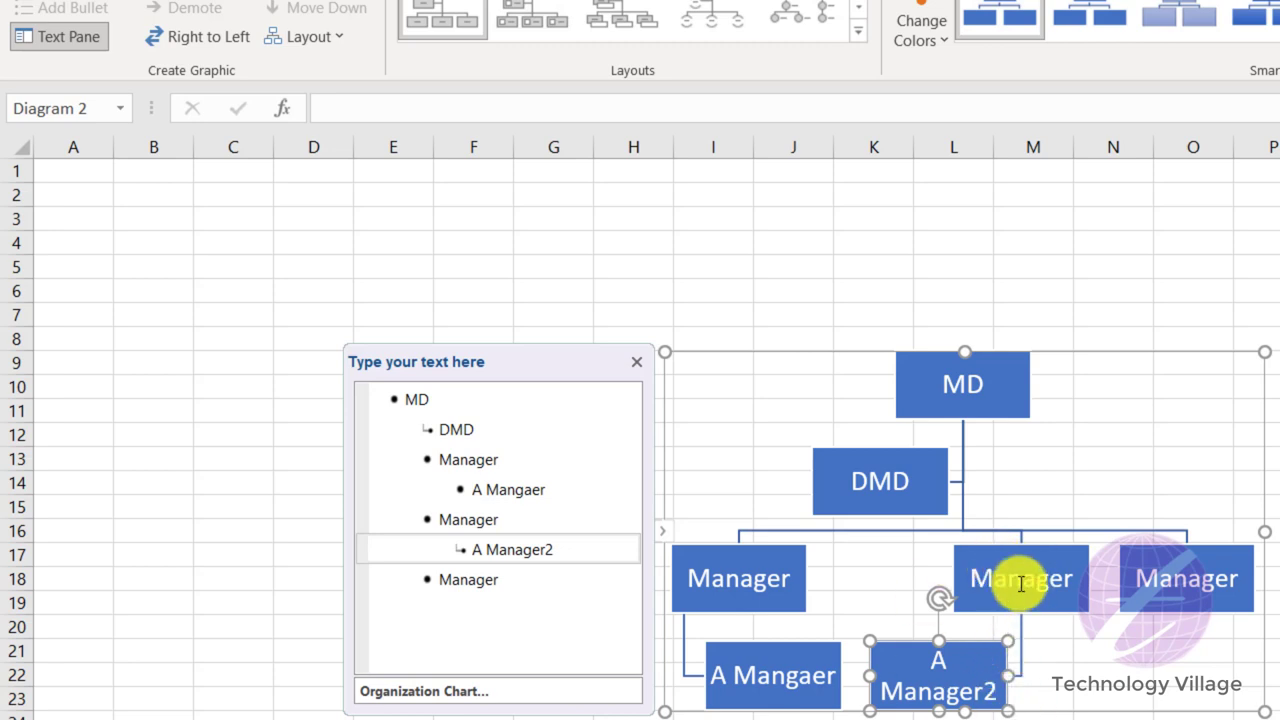
pyautogui.click(995, 562)
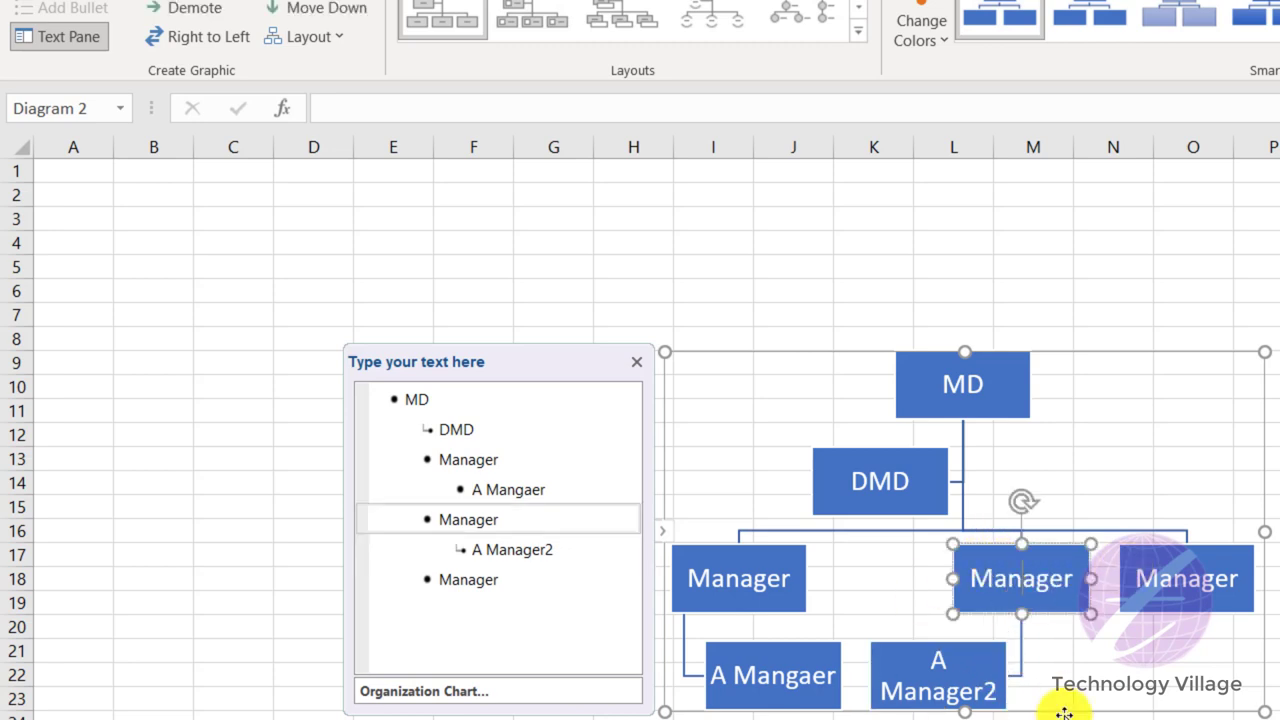
pyautogui.click(976, 668)
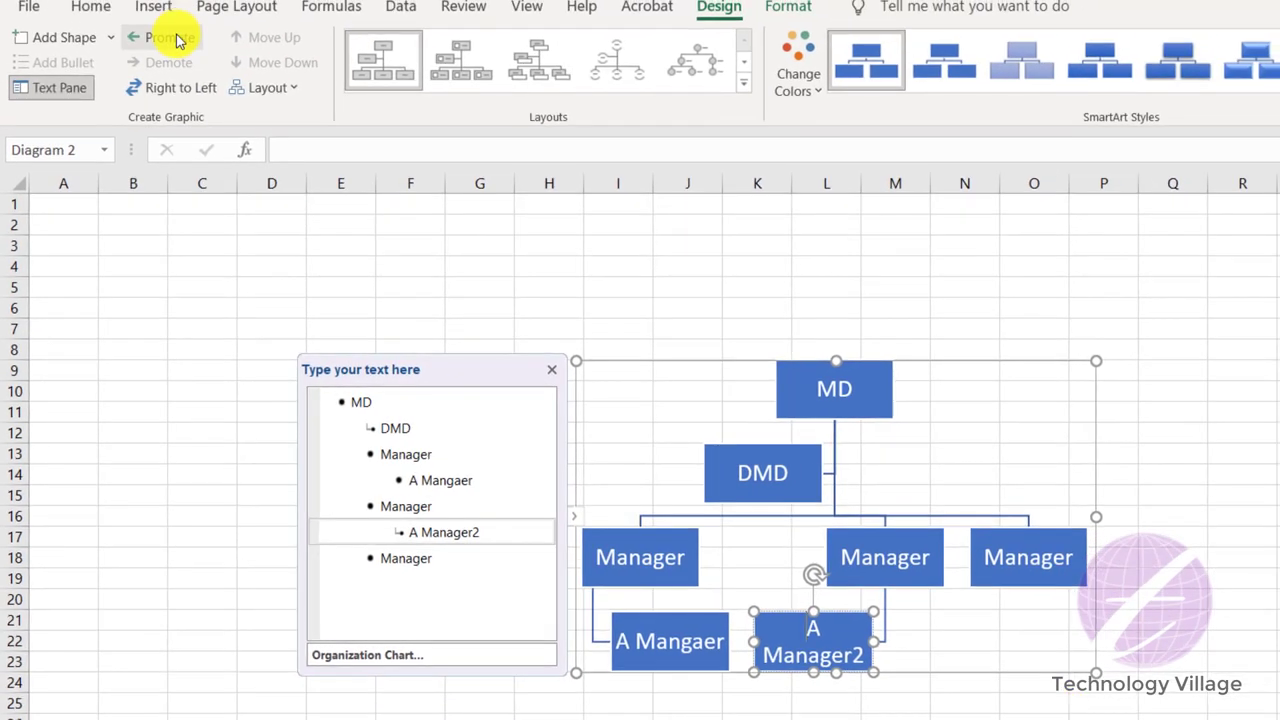
pyautogui.click(176, 40)
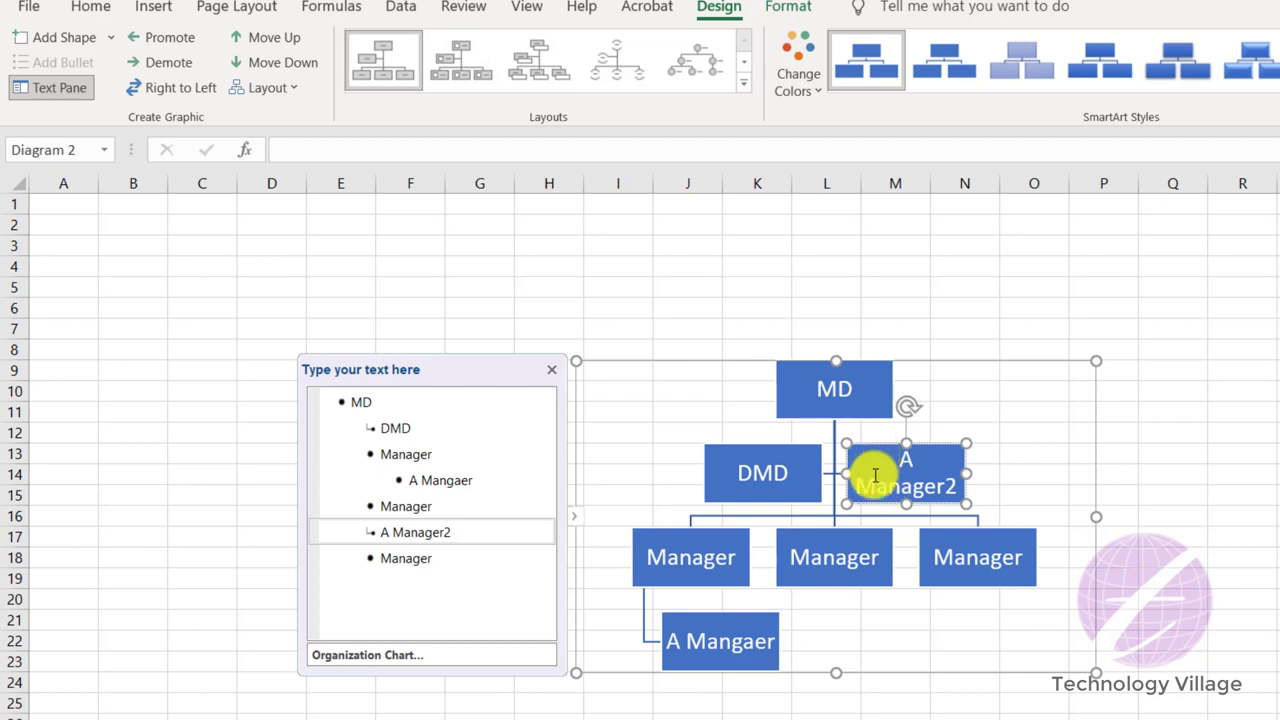
pyautogui.click(165, 66)
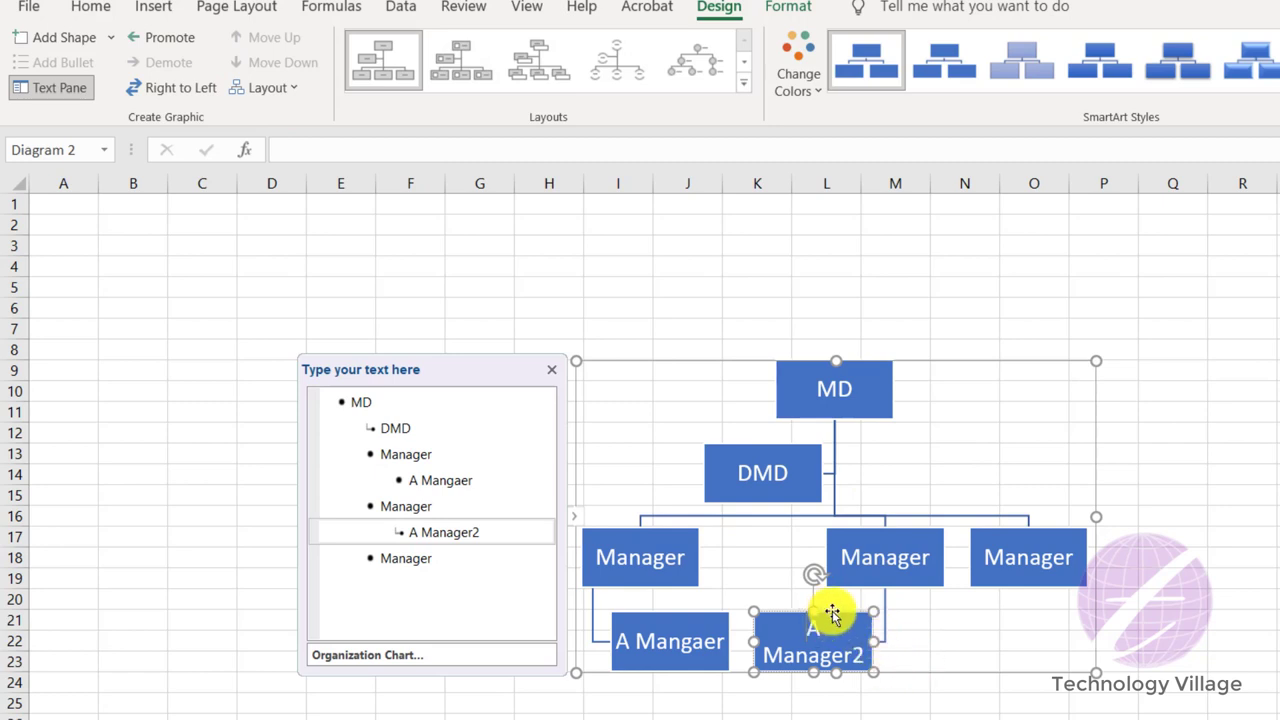
pyautogui.click(884, 535)
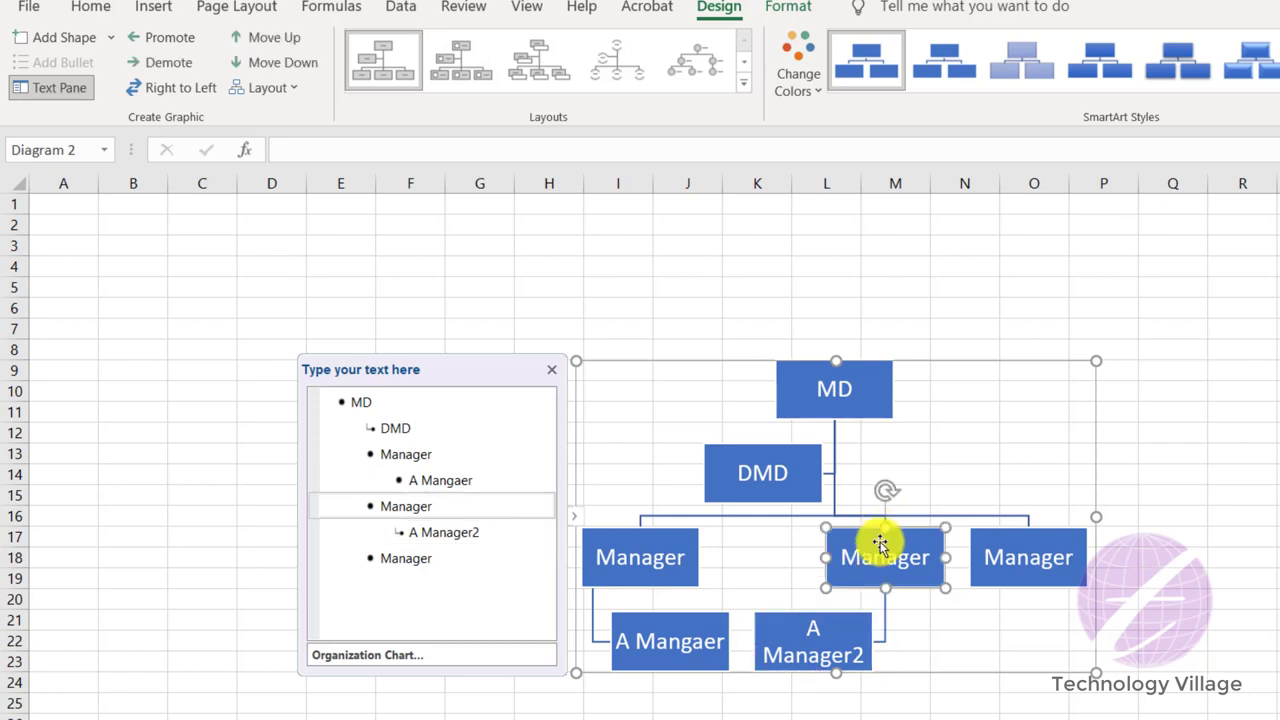
pyautogui.click(267, 40)
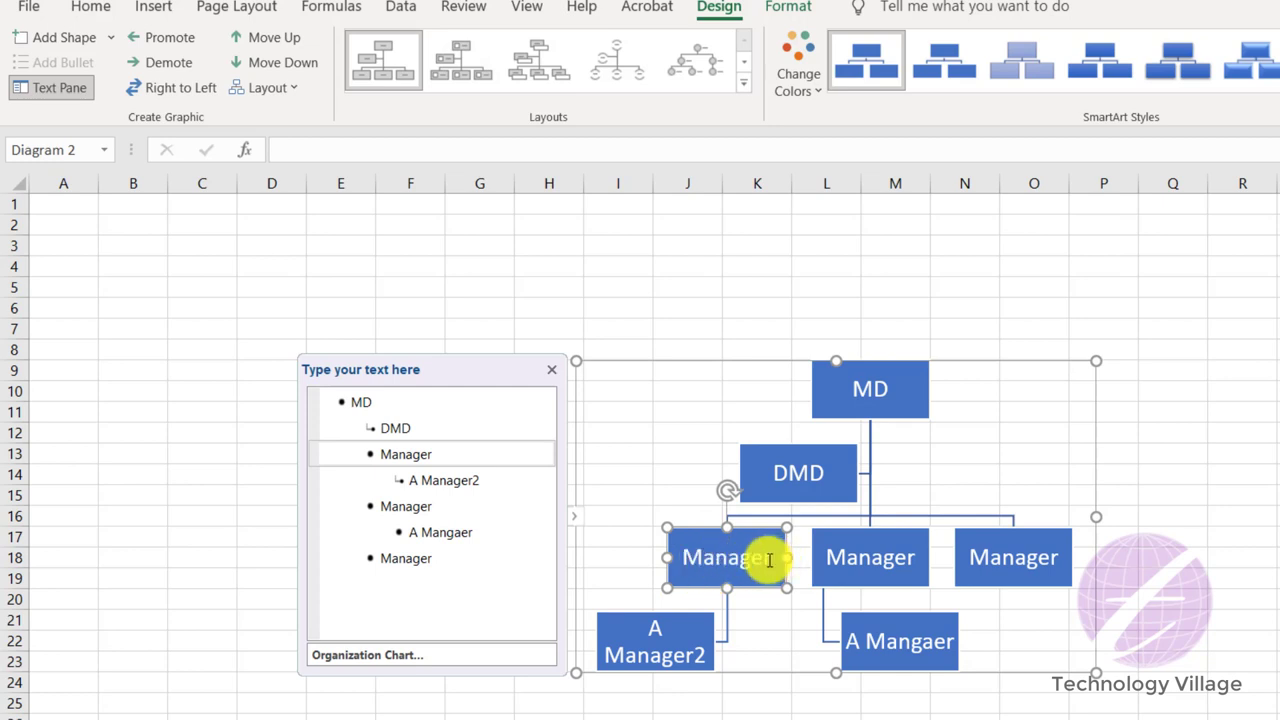
pyautogui.moveTo(769, 560); pyautogui.dragTo(871, 591)
pyautogui.click(700, 557)
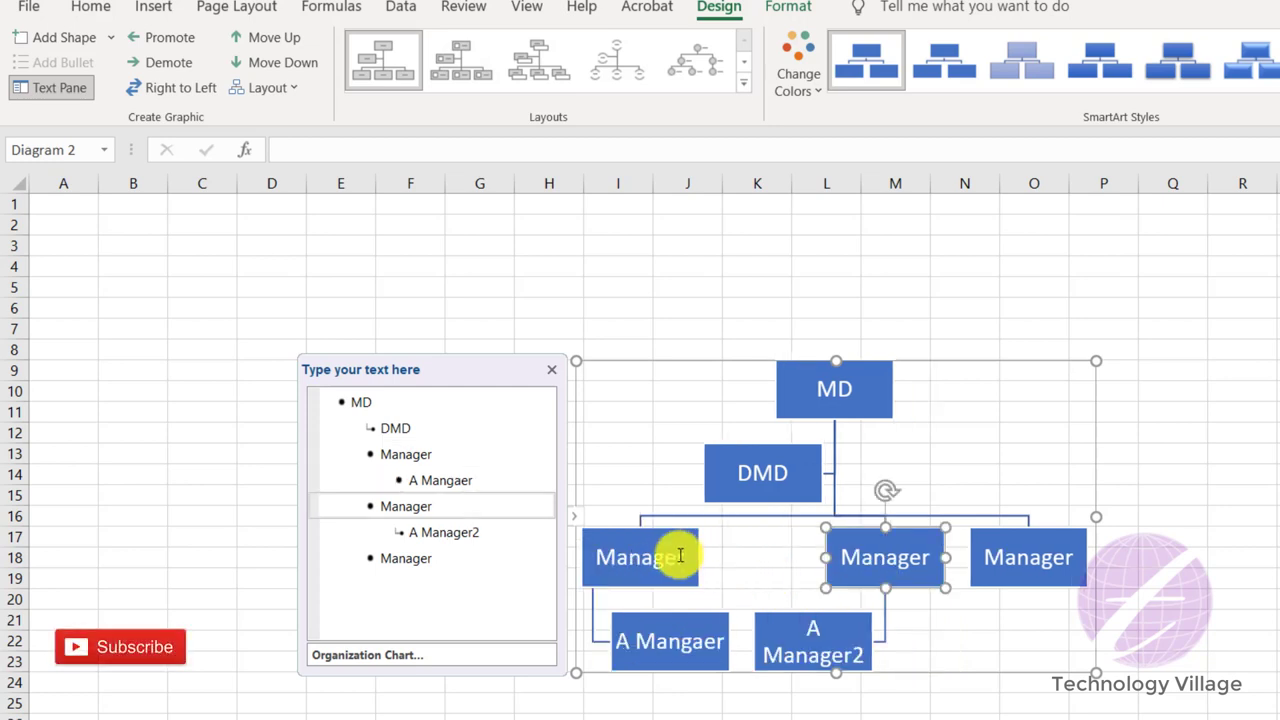
pyautogui.click(690, 558)
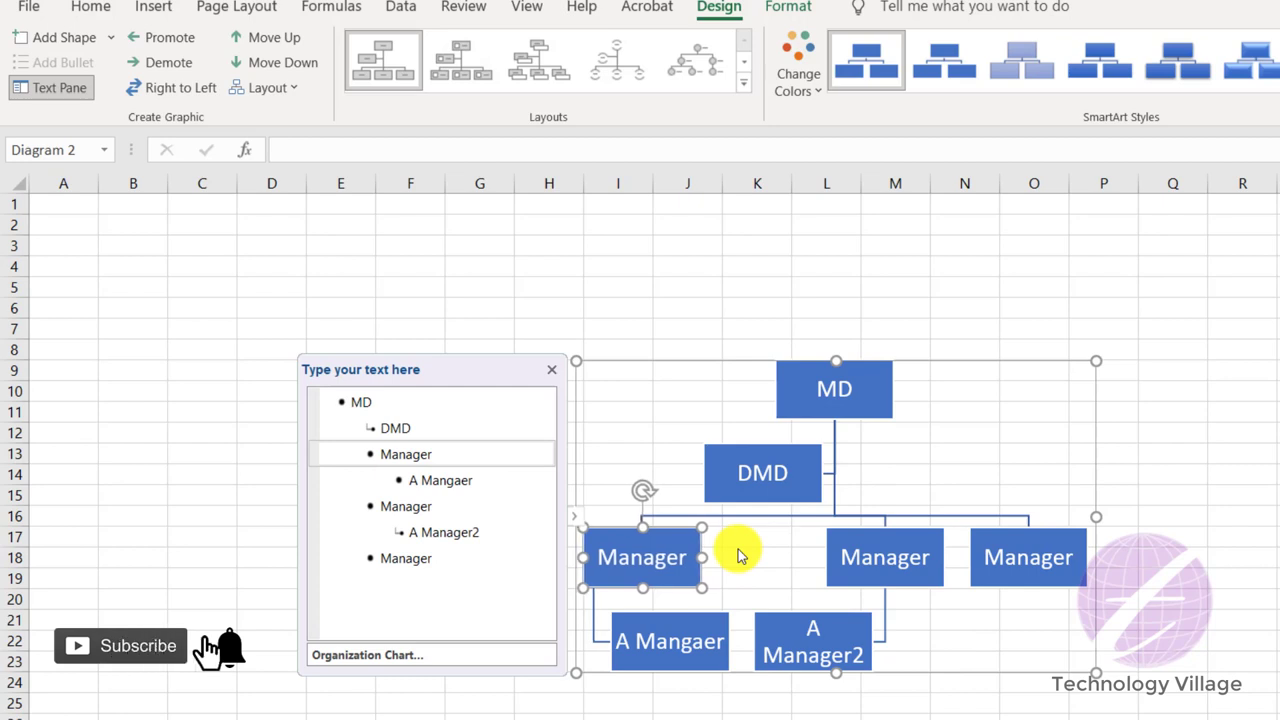
# Number the managers Manager1, Manager2, Manager3 and move Manager2's branch ahead of Manager1.
pyautogui.write('1')
pyautogui.click(925, 562)
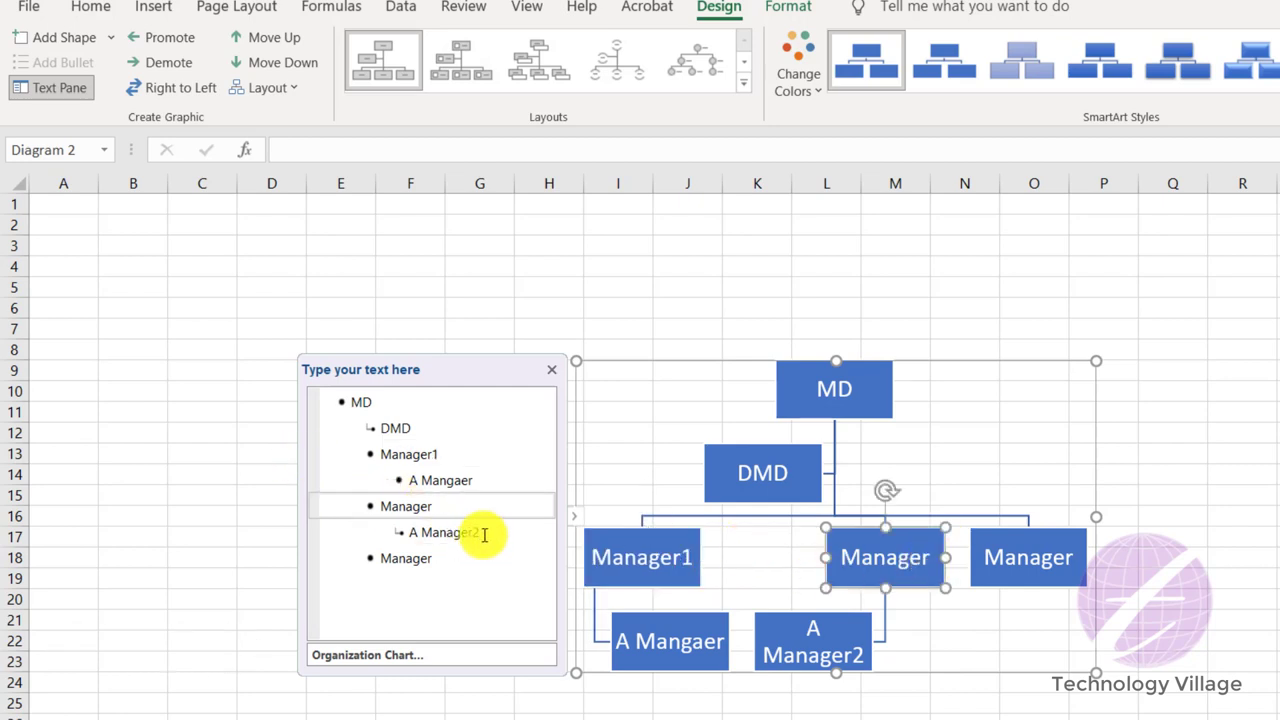
pyautogui.write('2')
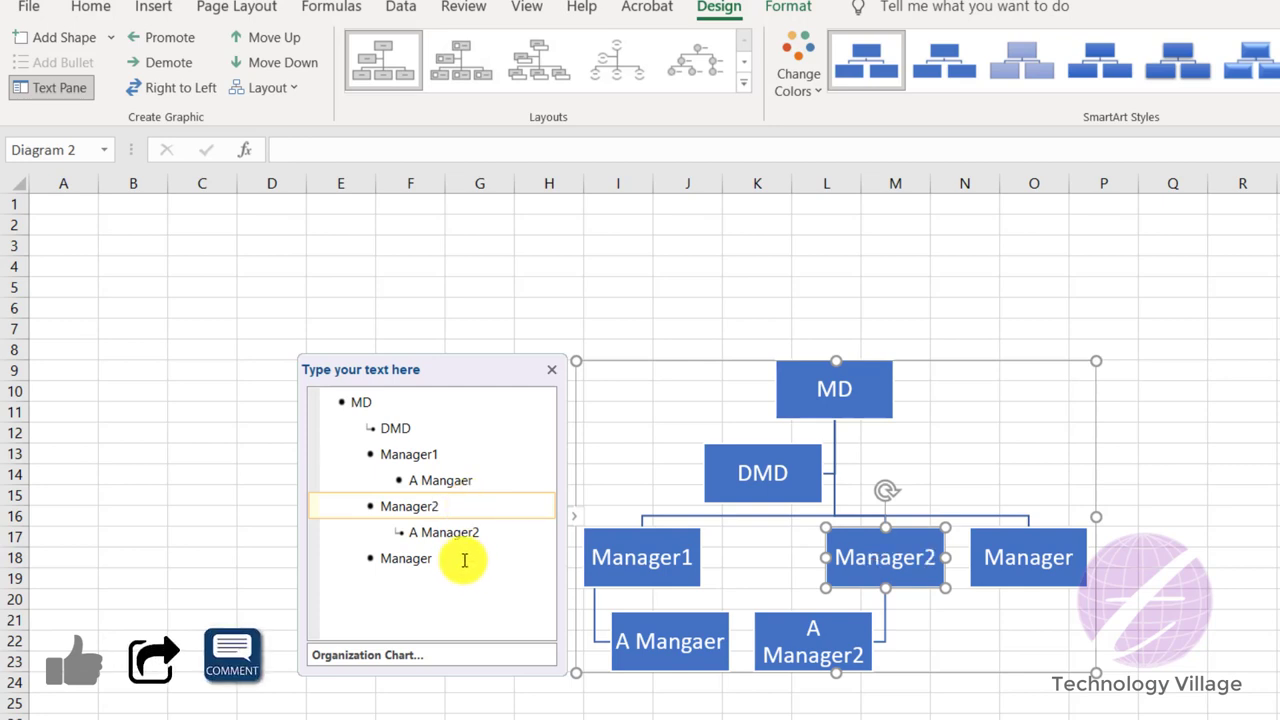
pyautogui.click(464, 560)
pyautogui.write('3')
pyautogui.click(866, 557)
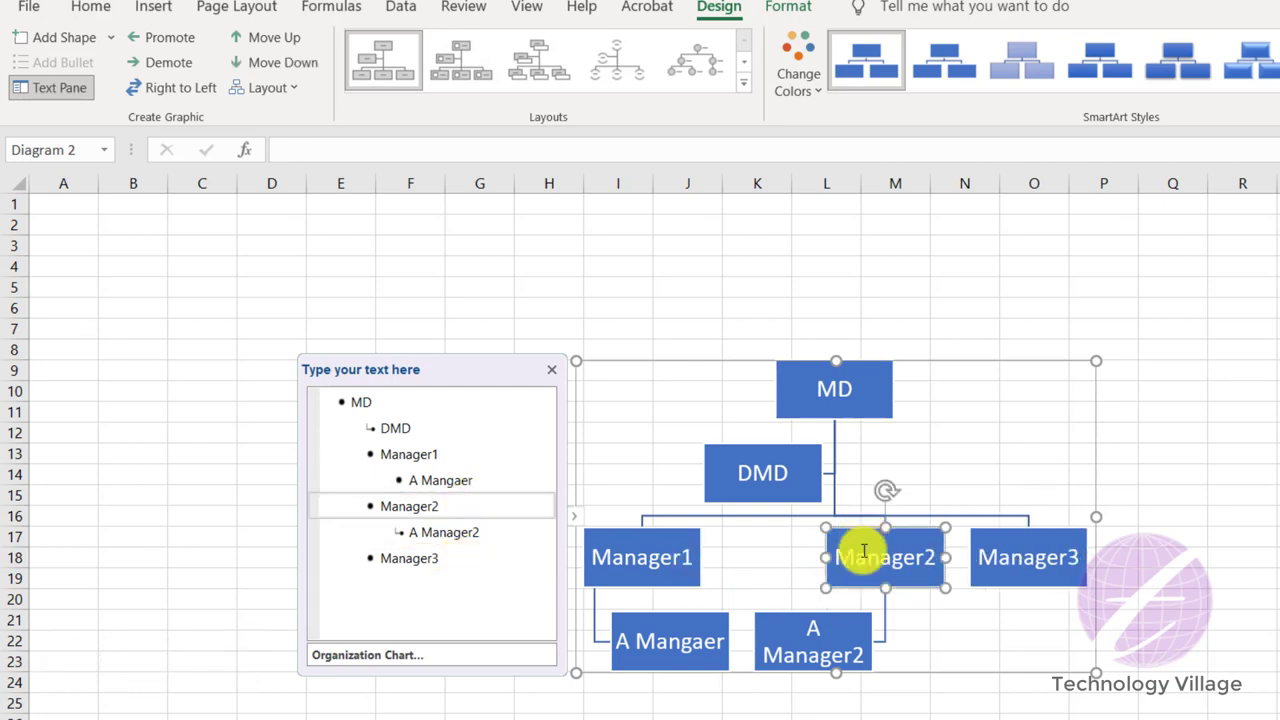
pyautogui.click(268, 42)
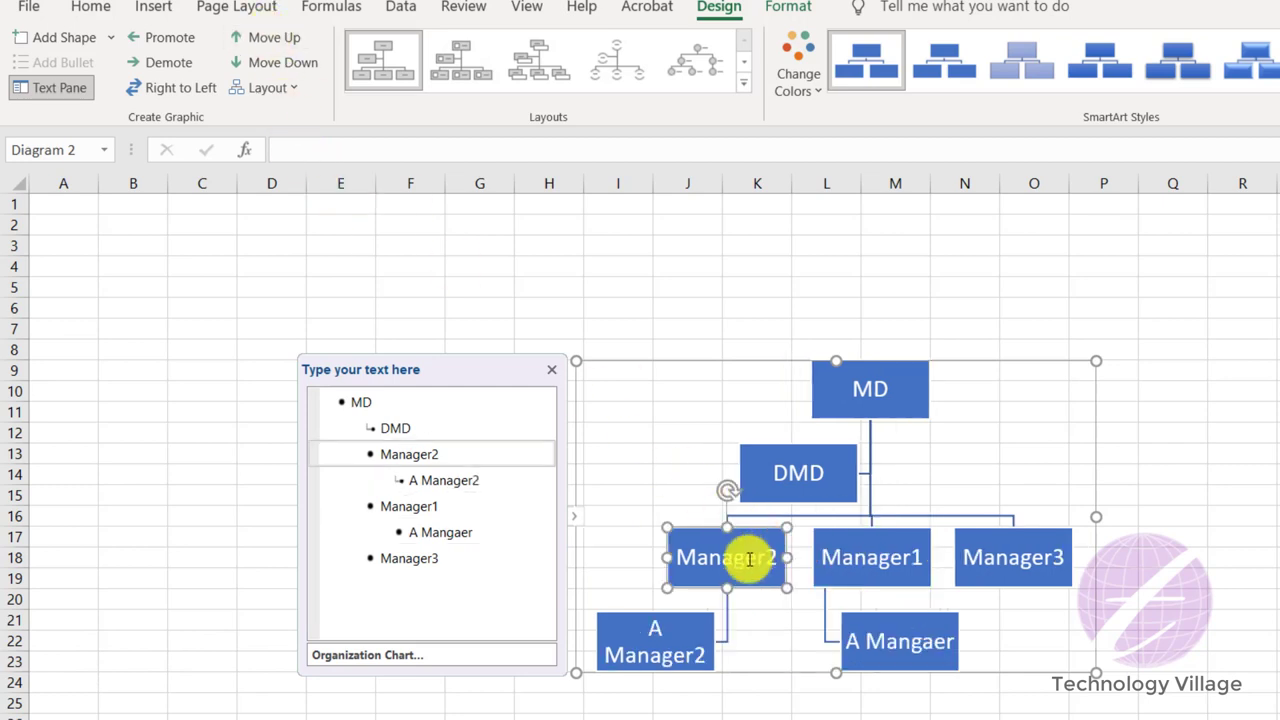
# Move Manager2 back after Manager1, then mirror the chart right-to-left and restore it.
pyautogui.click(283, 61)
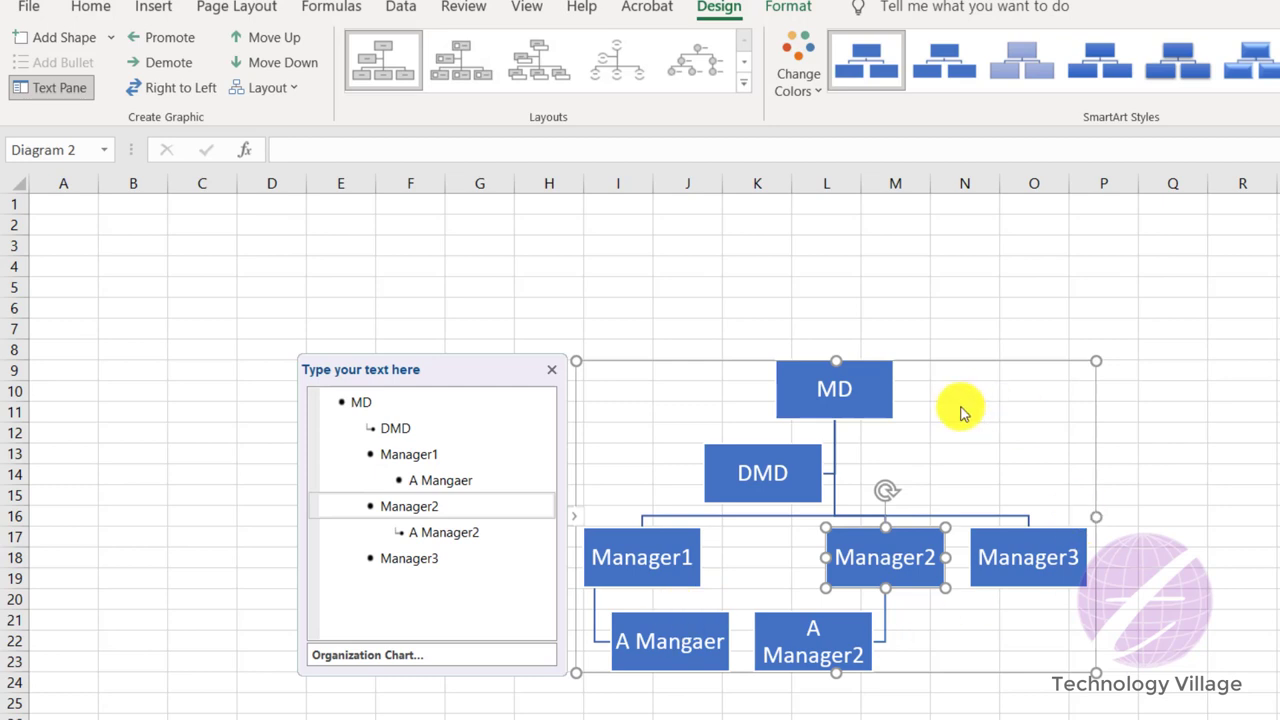
pyautogui.click(170, 90)
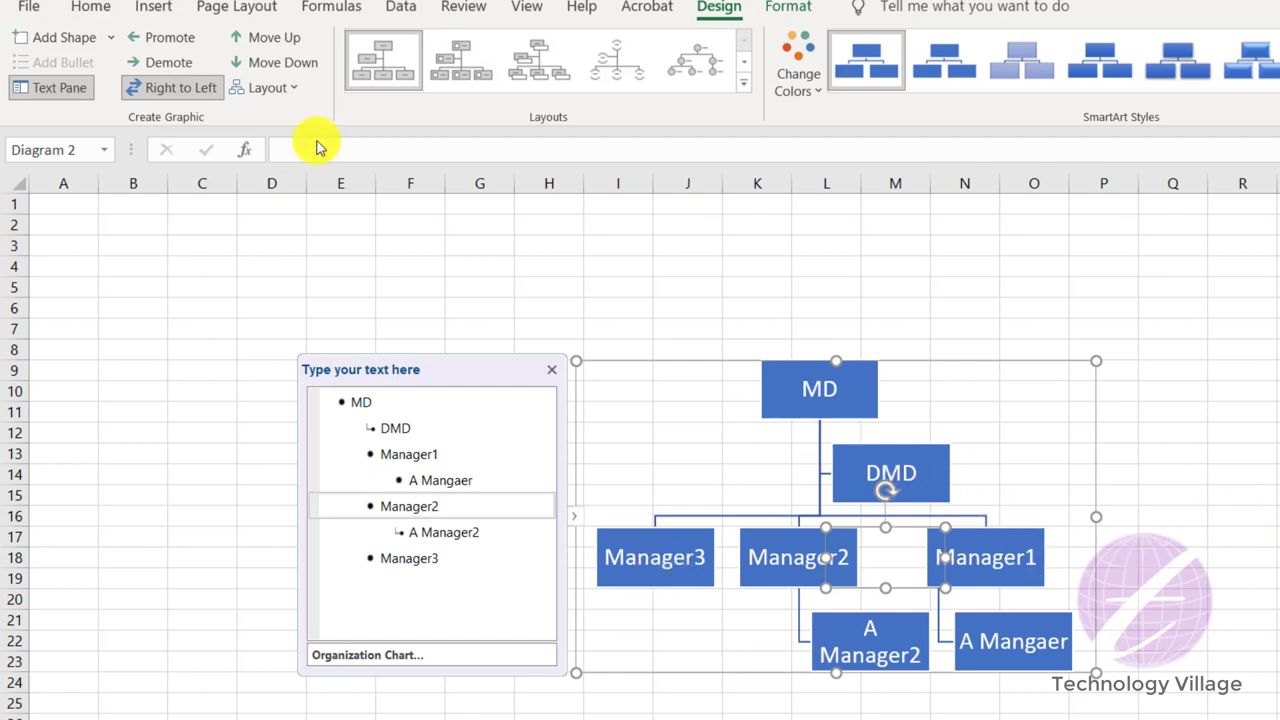
pyautogui.click(188, 92)
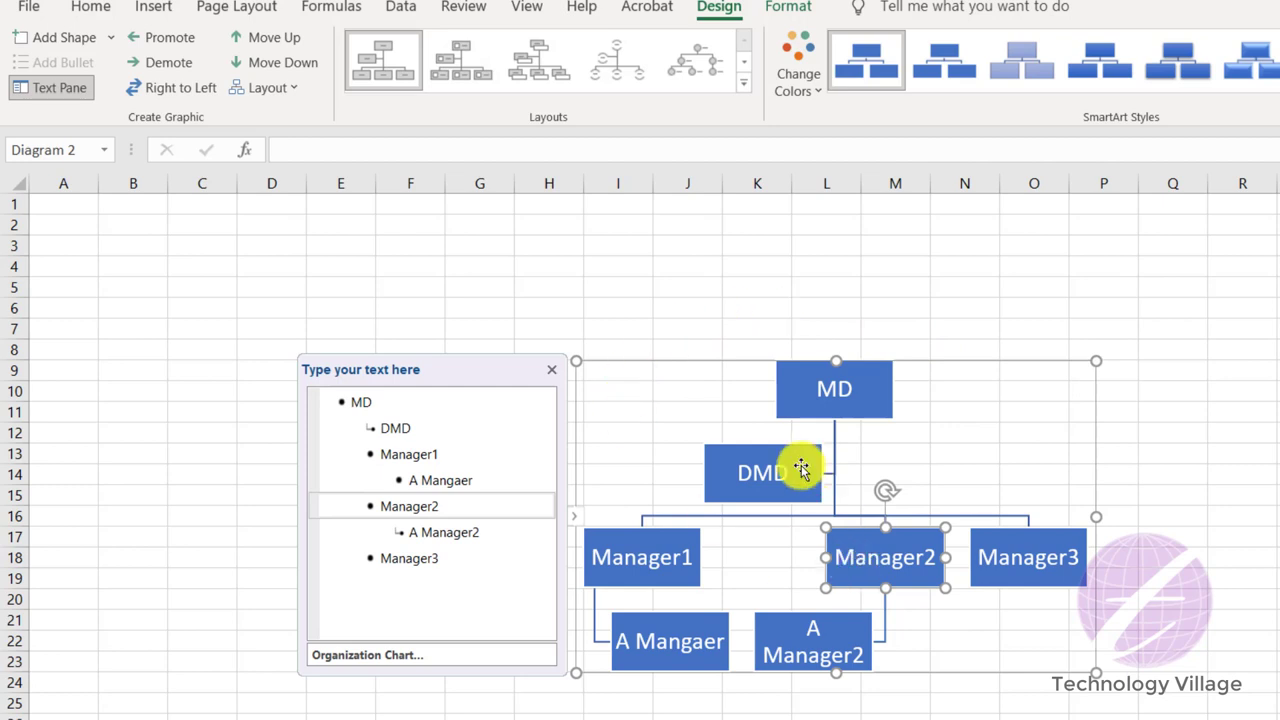
pyautogui.click(472, 60)
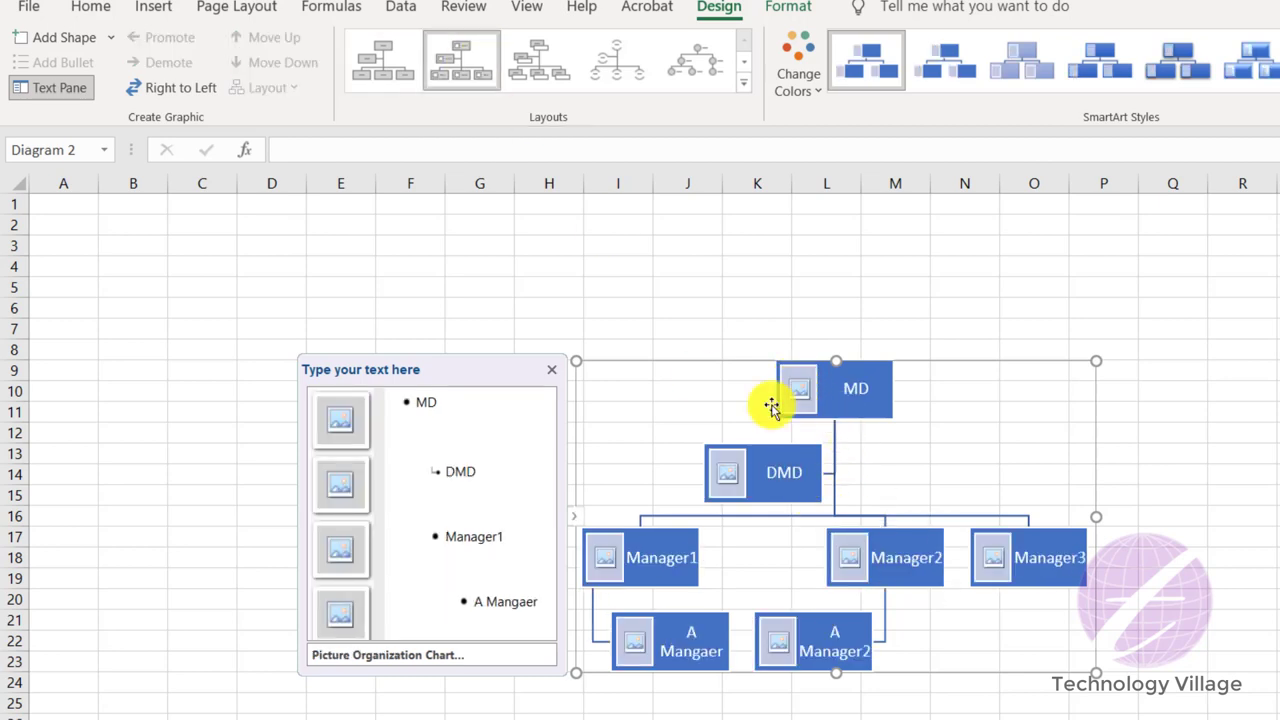
pyautogui.click(729, 478)
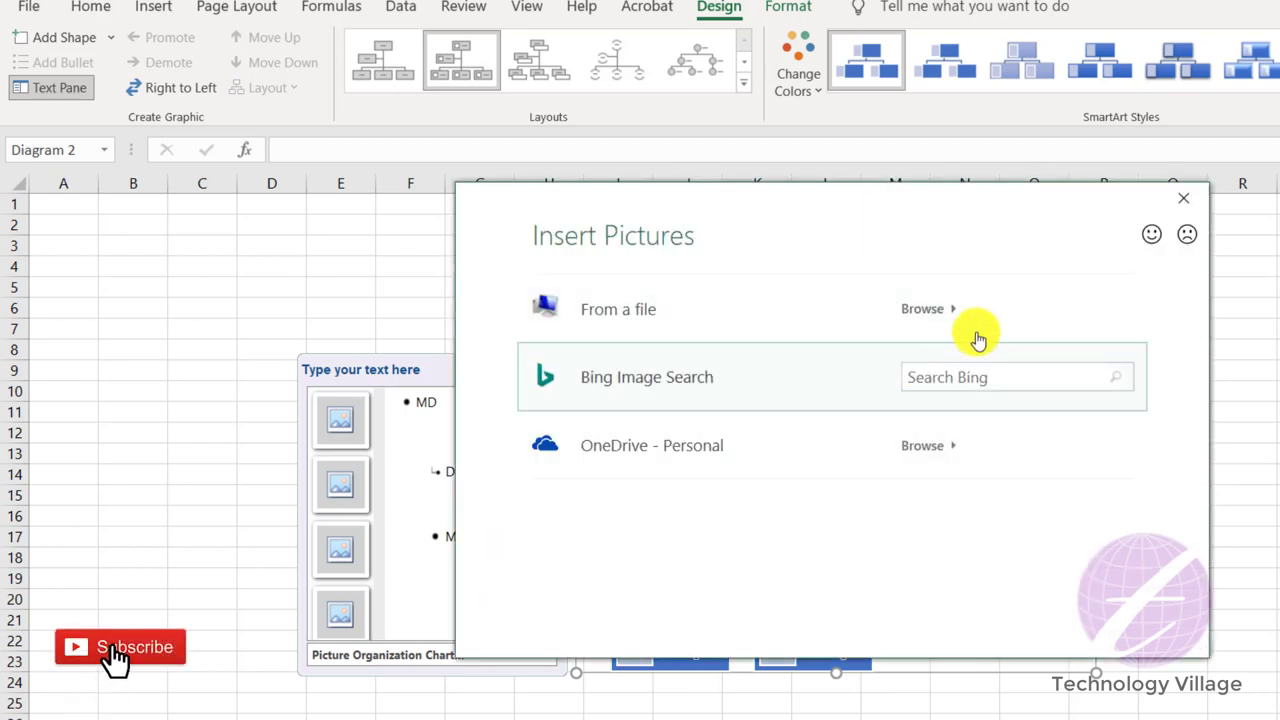
pyautogui.click(1186, 201)
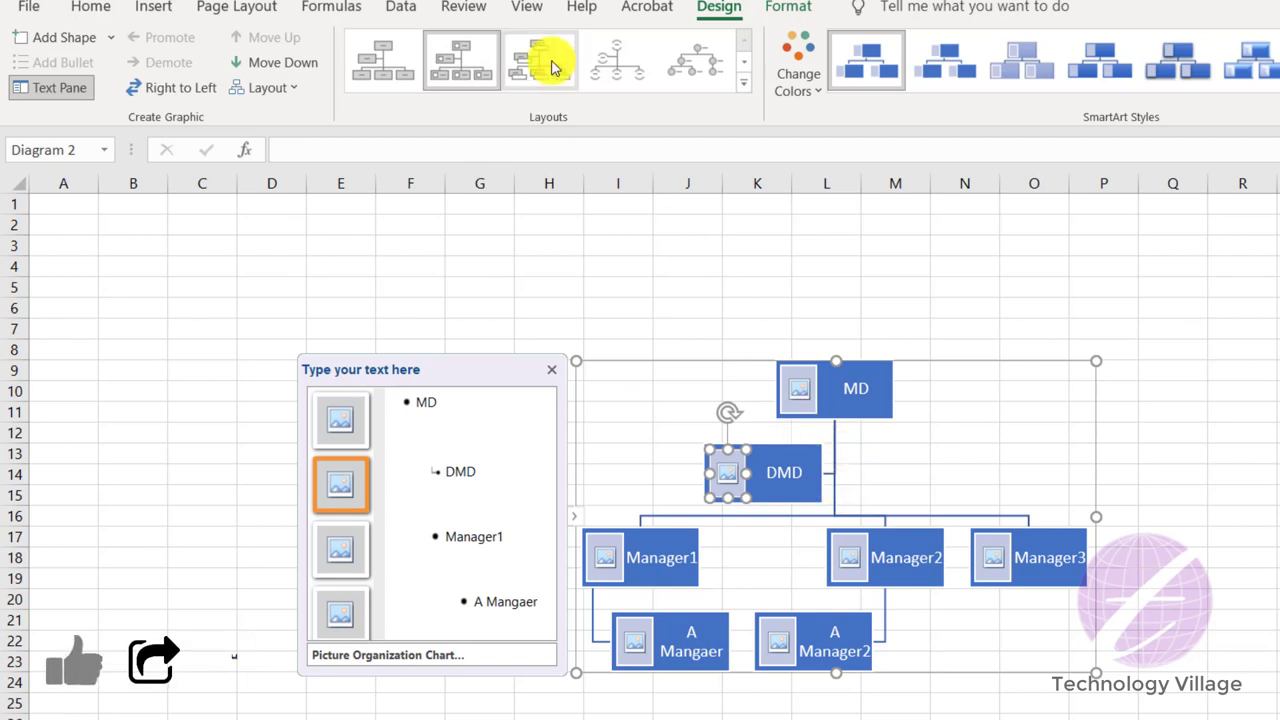
pyautogui.click(375, 58)
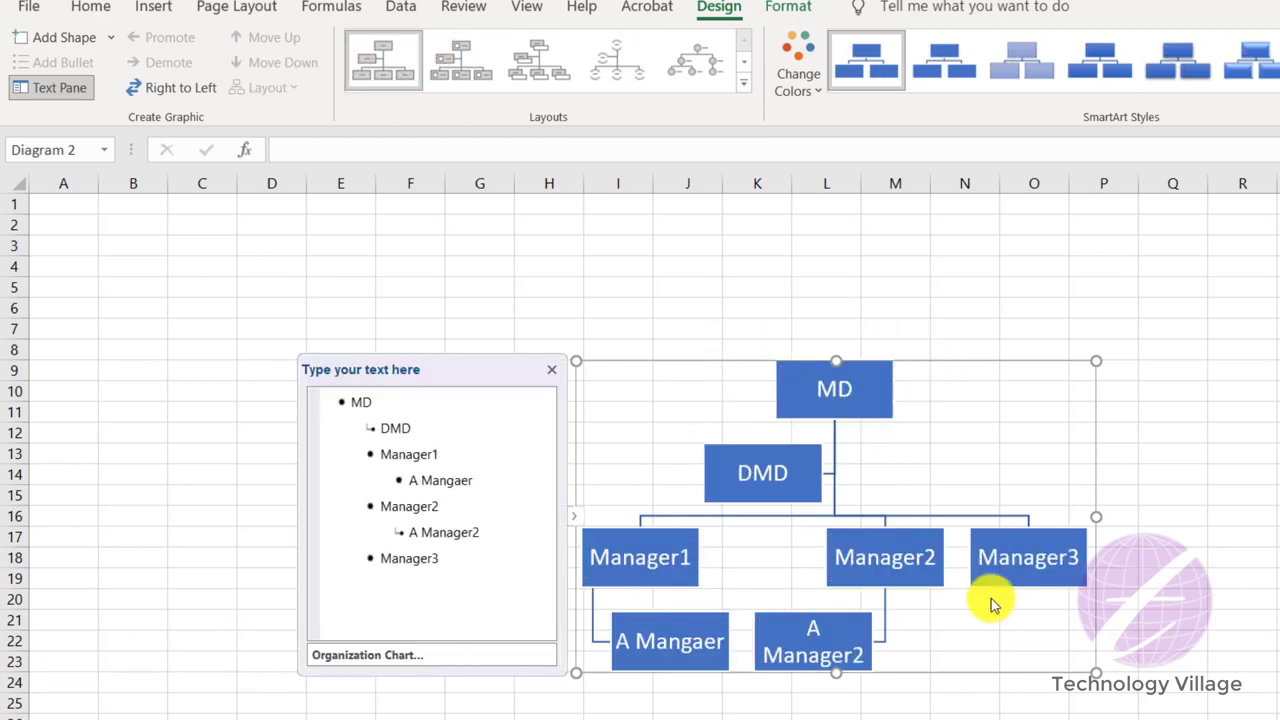
pyautogui.click(814, 93)
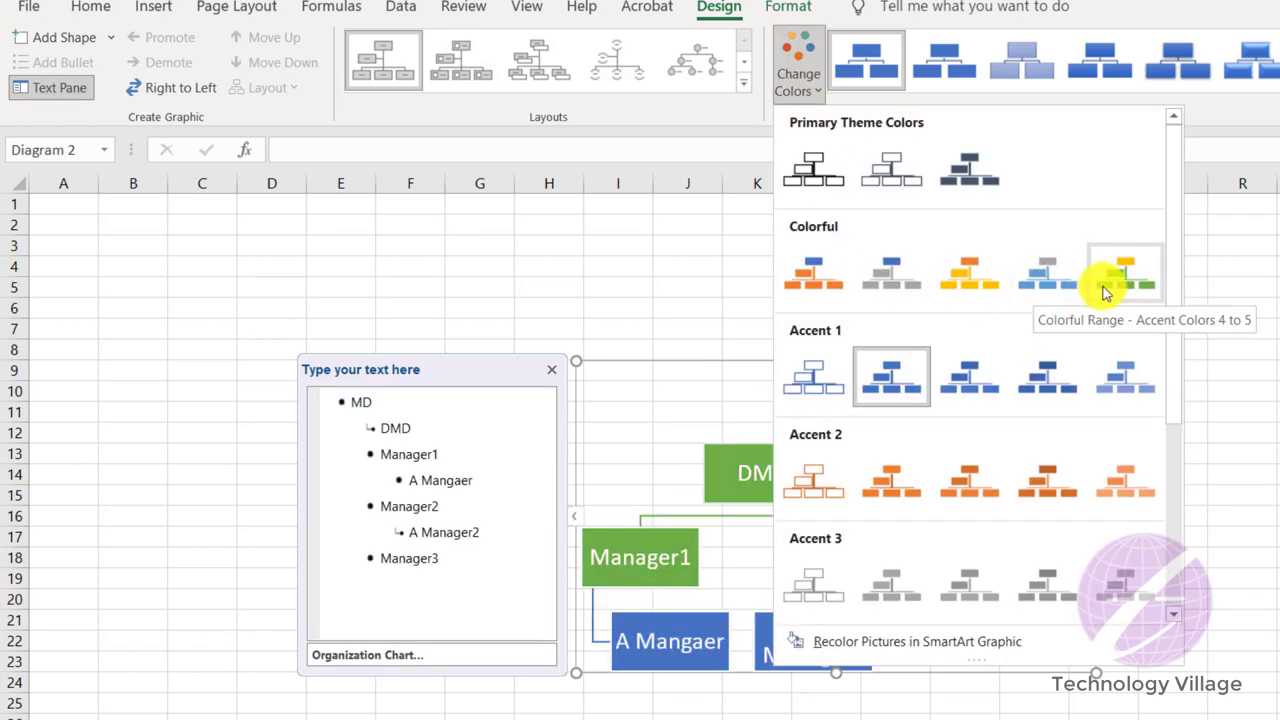
# Try an orange gradient colour and a 3-D style, then reset the chart to its default blue.
pyautogui.click(1052, 486)
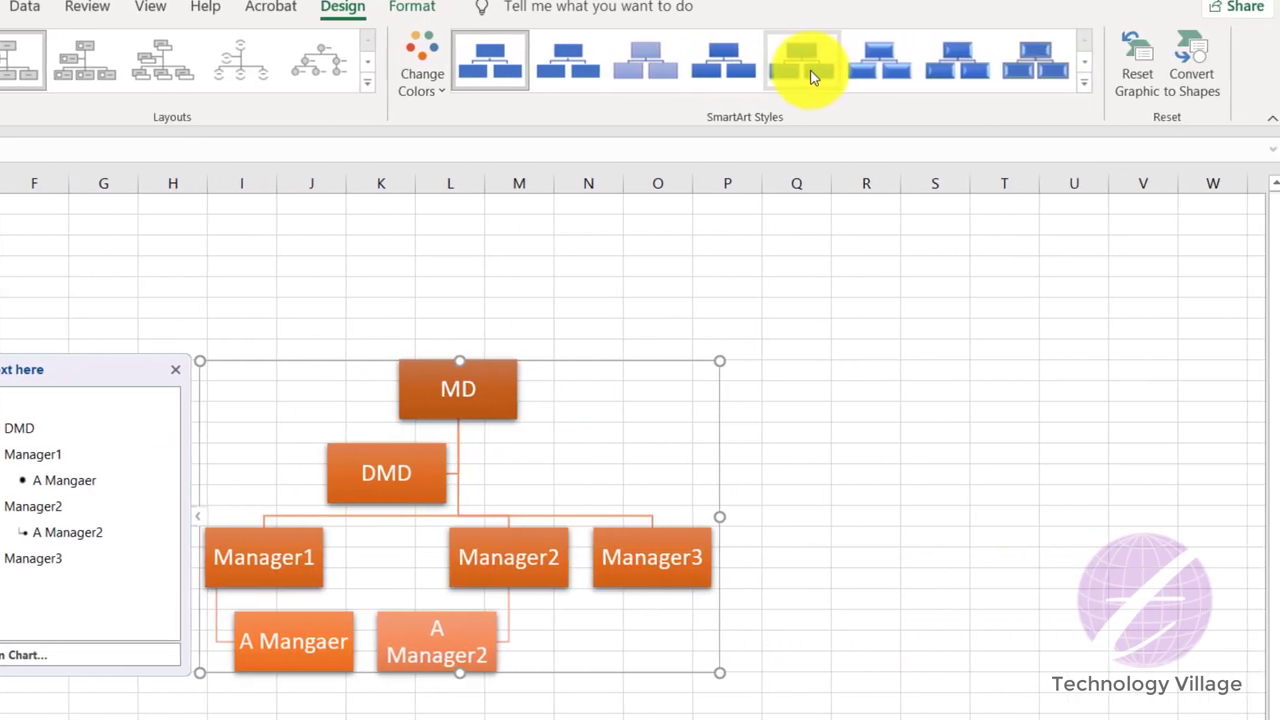
pyautogui.click(865, 67)
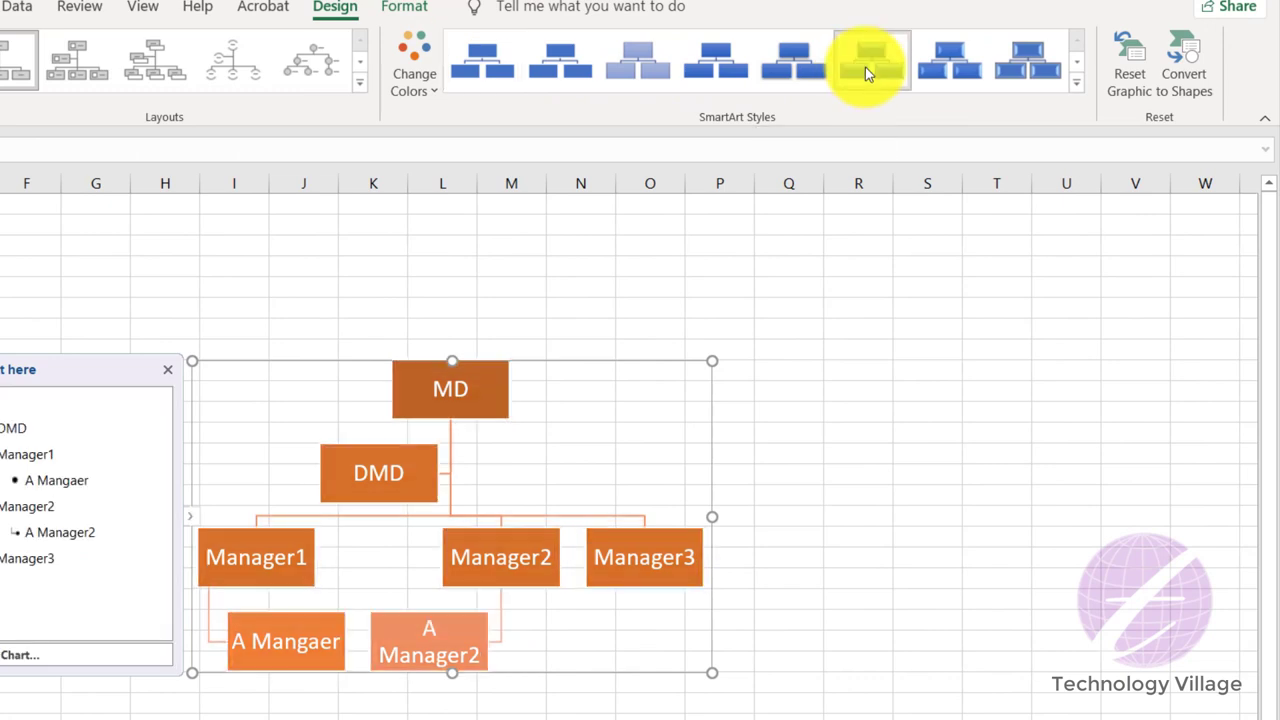
pyautogui.click(1079, 85)
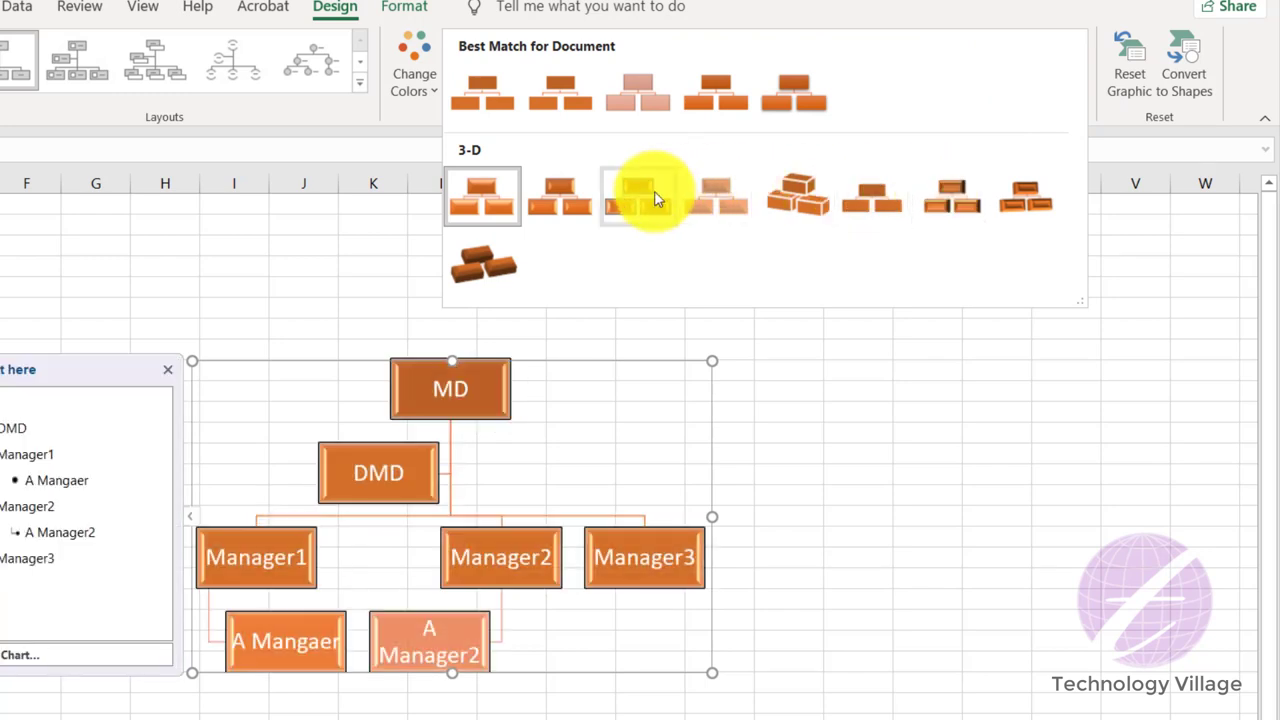
pyautogui.click(649, 192)
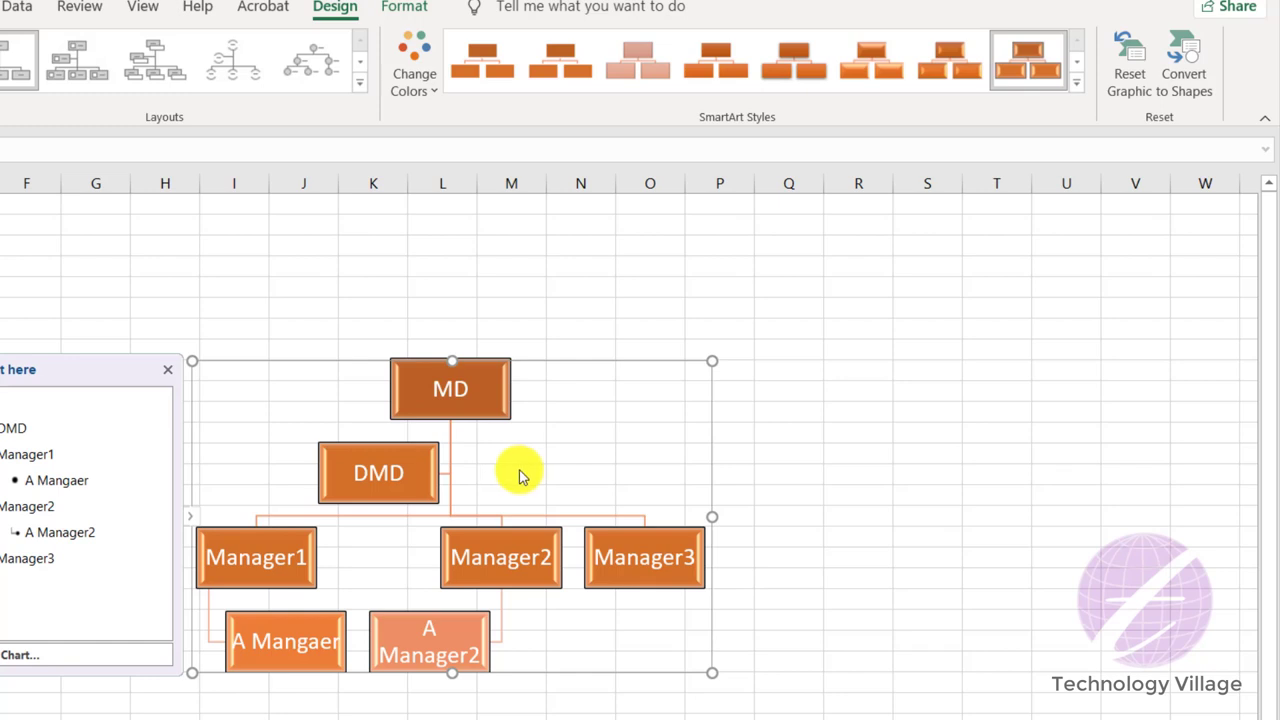
pyautogui.click(1129, 62)
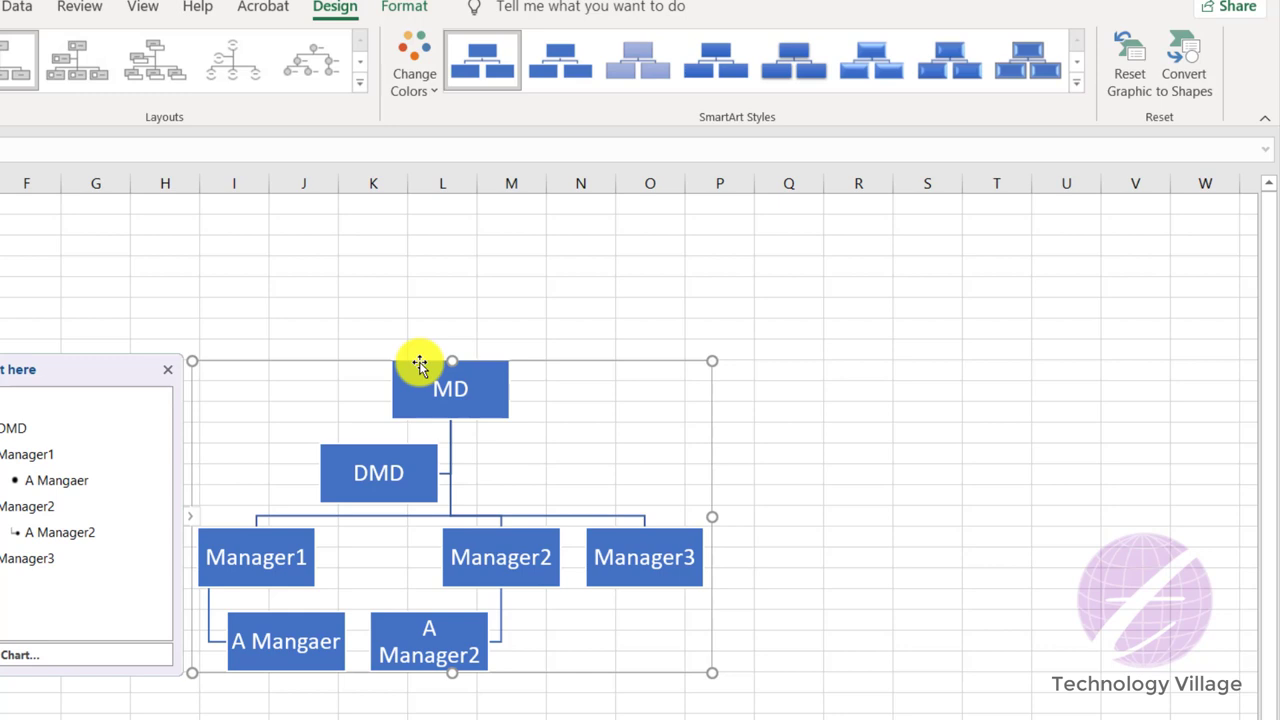
# Convert the org chart to shapes, undo the conversion, and show the SmartArt Format options.
pyautogui.click(1193, 88)
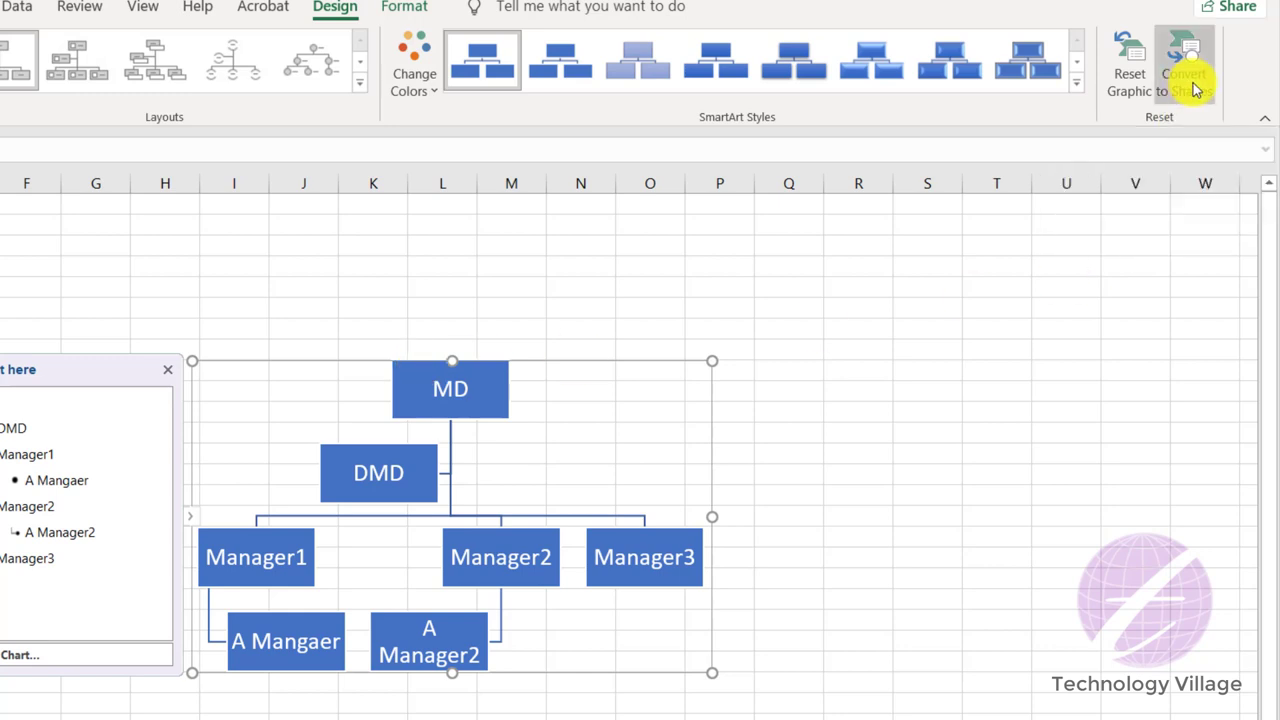
pyautogui.click(397, 332)
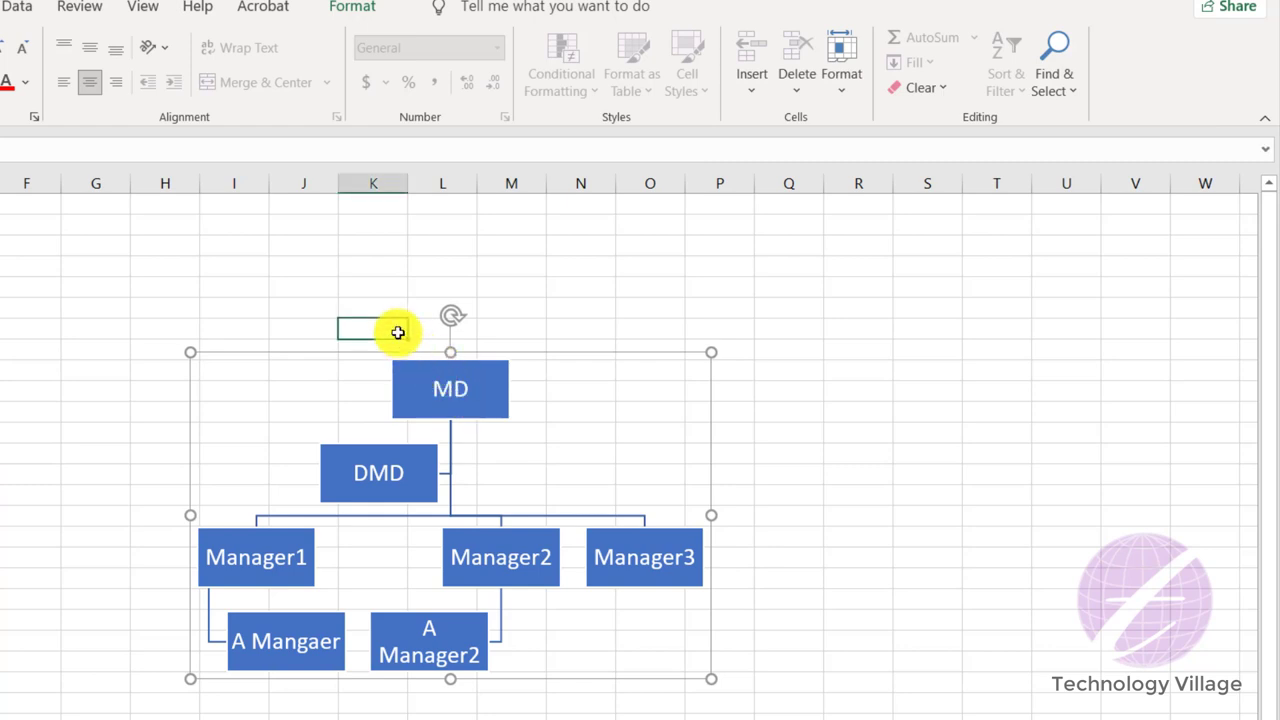
pyautogui.click(436, 372)
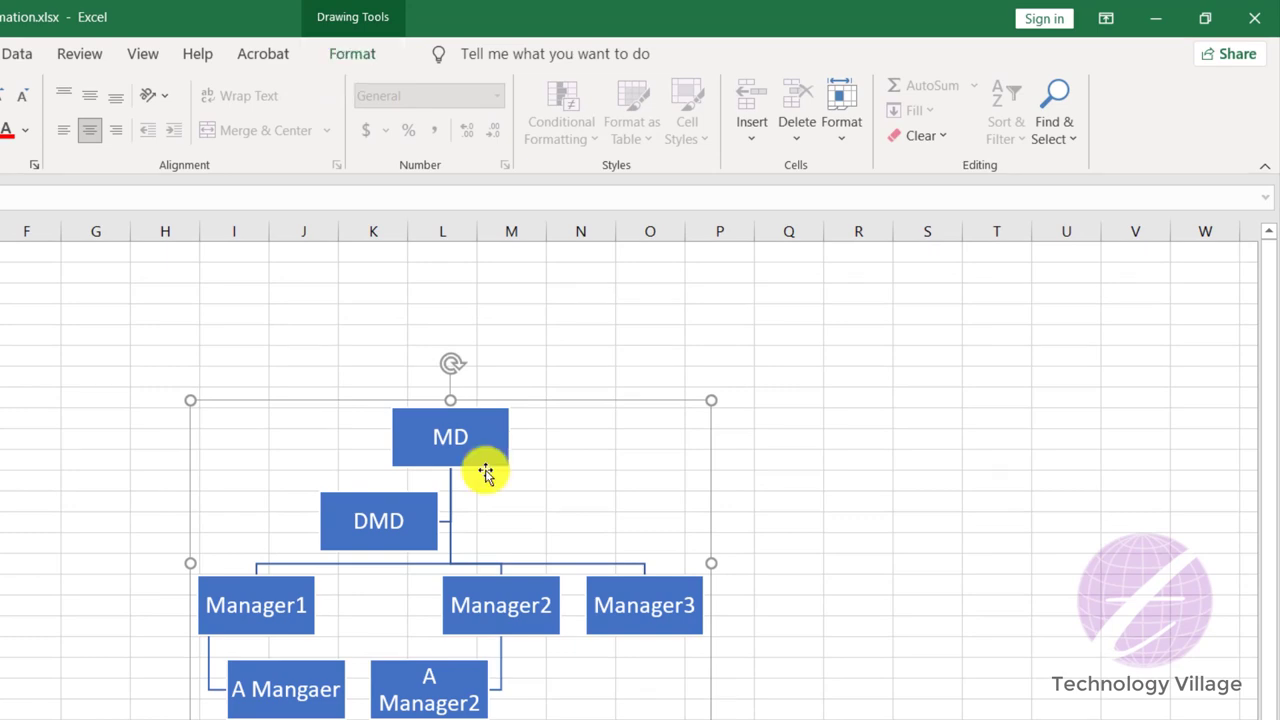
pyautogui.hotkey('ctrl', 'z')
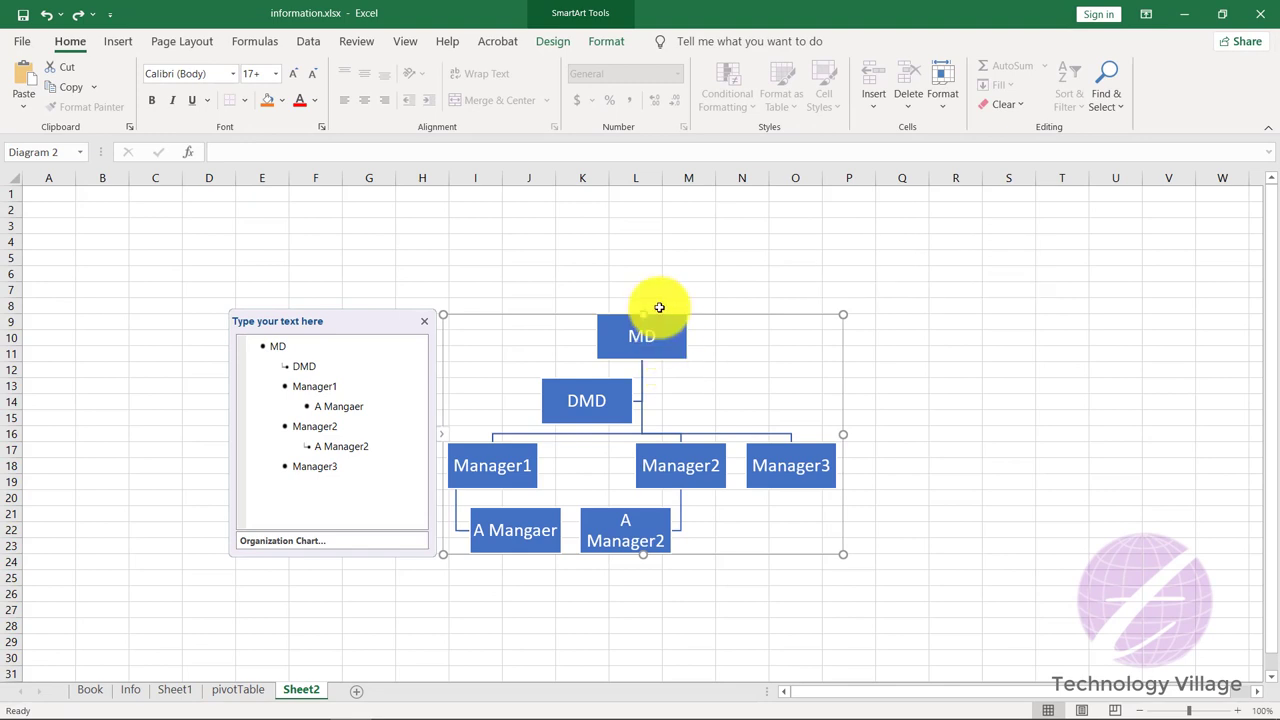
pyautogui.click(605, 42)
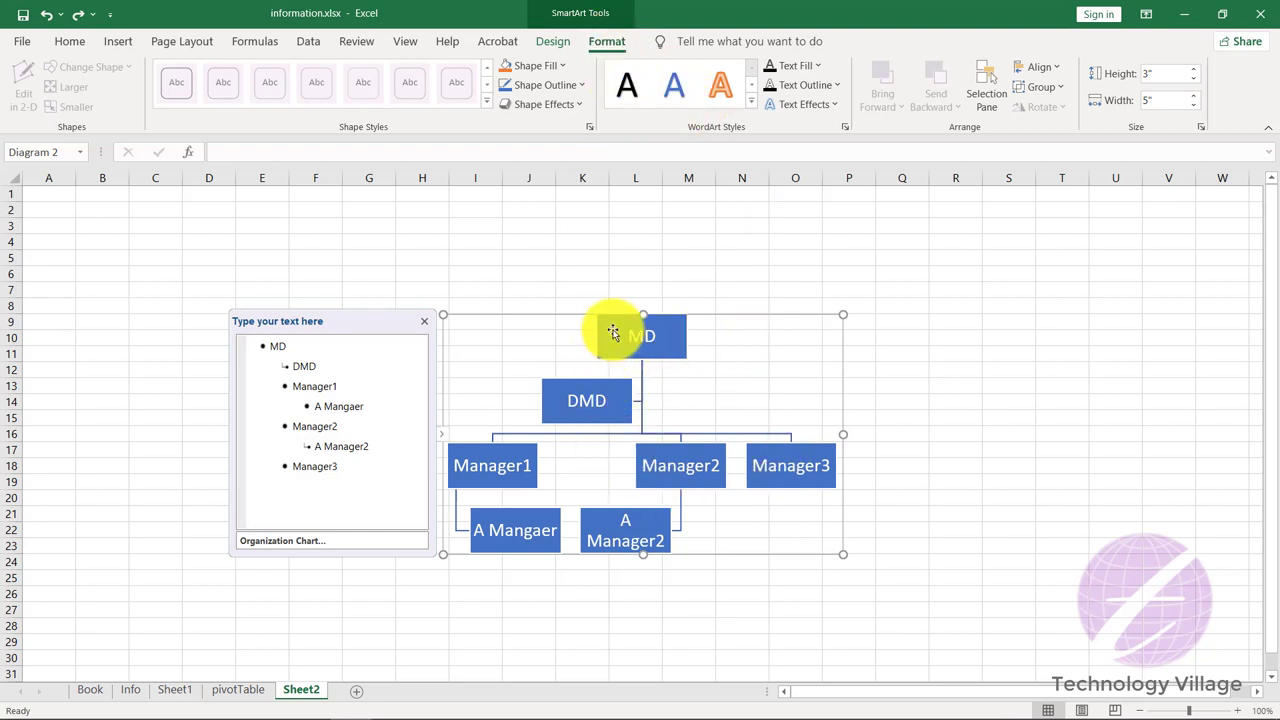
# Select the entire org chart by its frame and delete it.
pyautogui.click(610, 333)
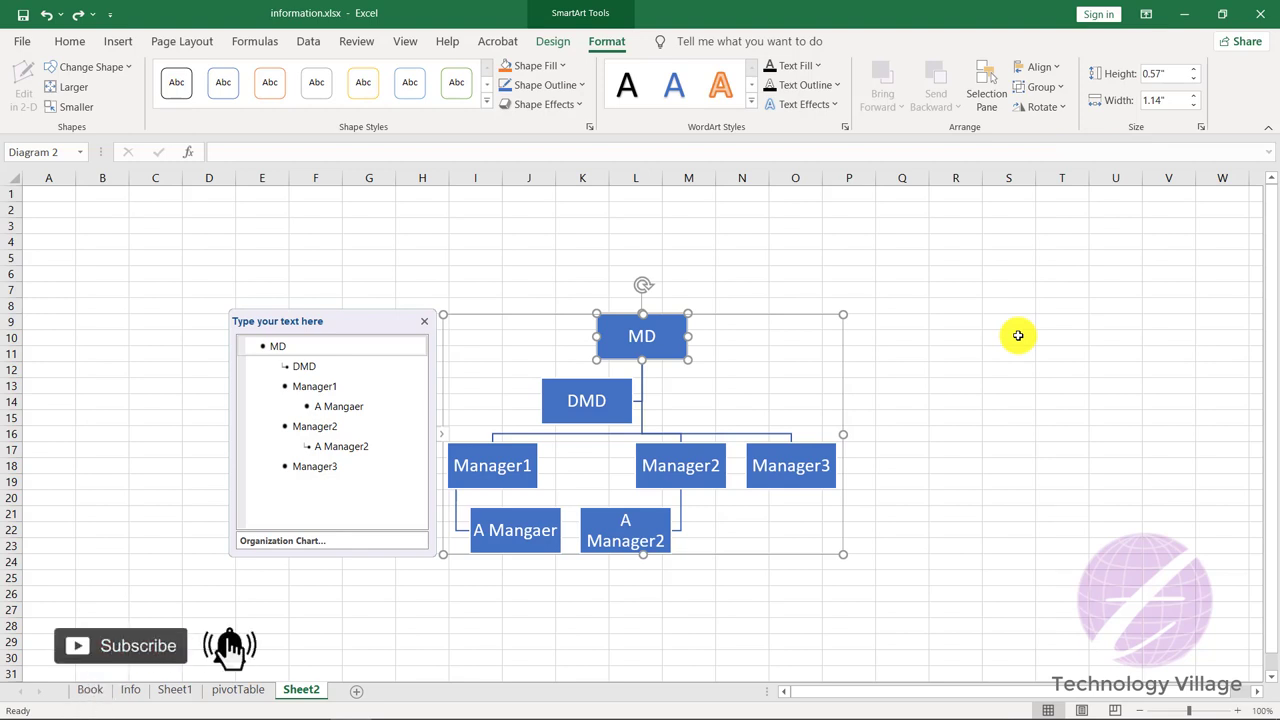
pyautogui.click(710, 315)
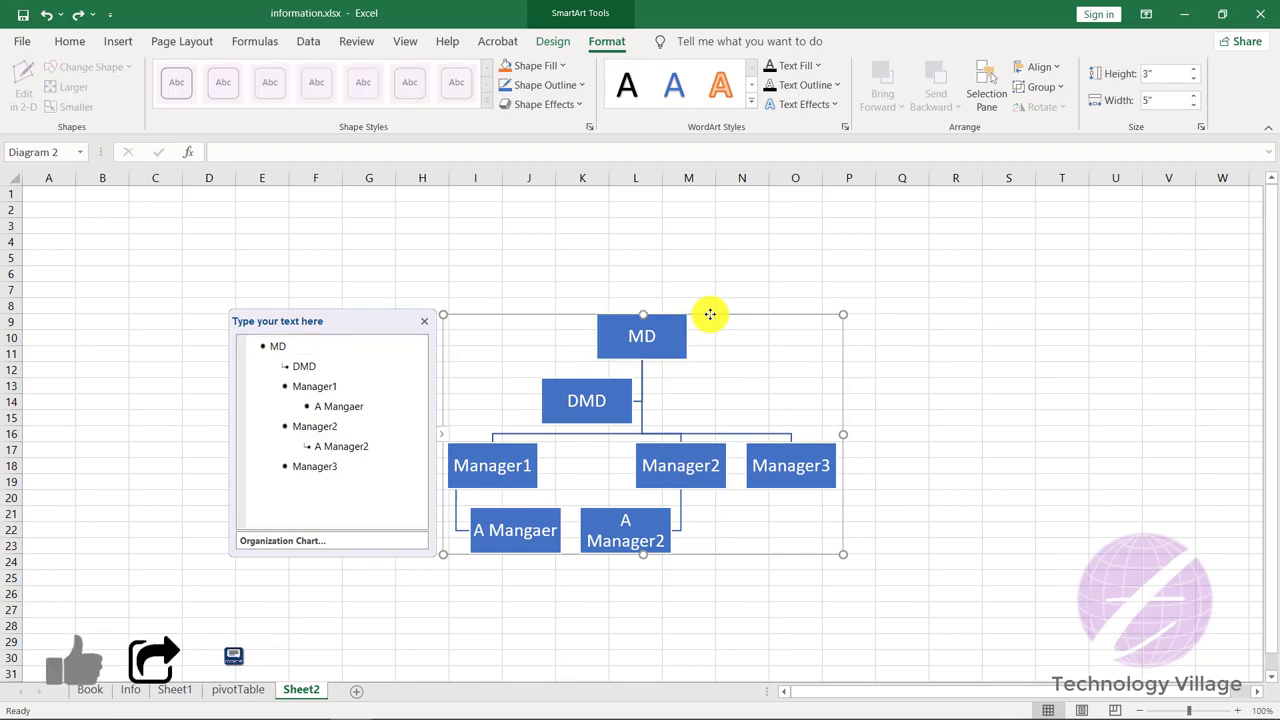
pyautogui.press('Delete')
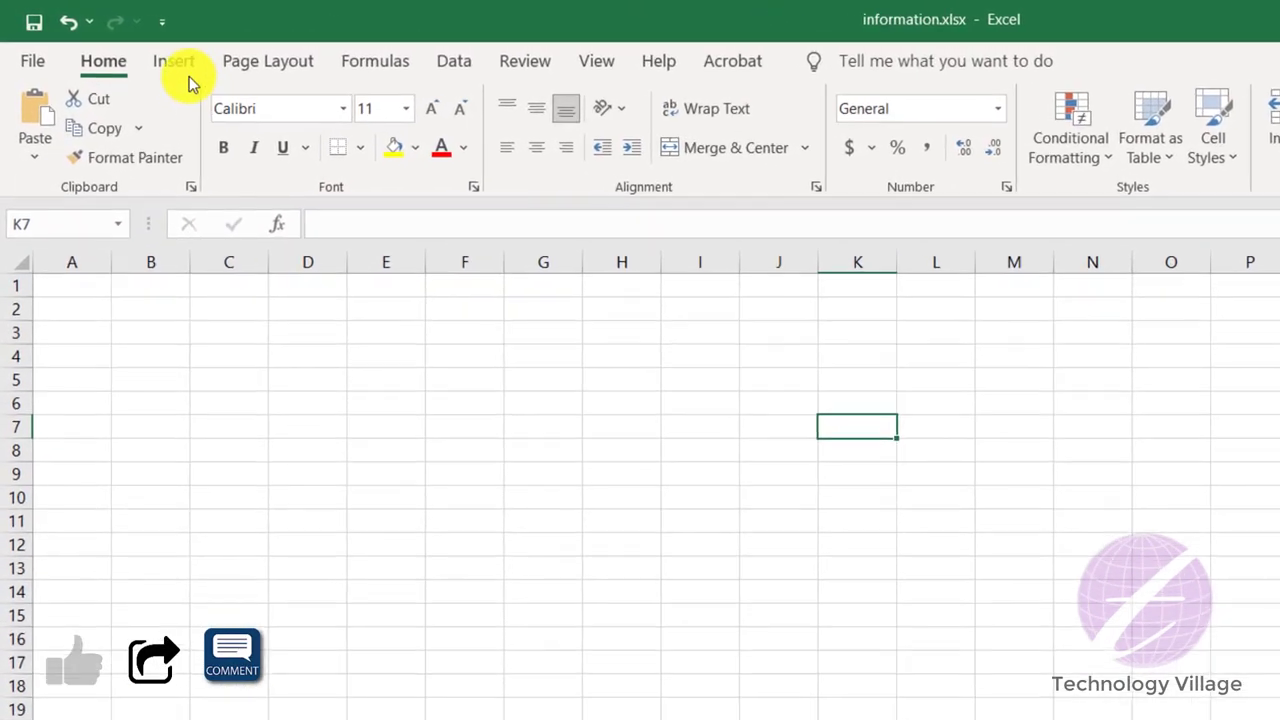
# Insert a Basic Cycle SmartArt diagram from the Cycle category.
pyautogui.click(131, 46)
pyautogui.click(395, 127)
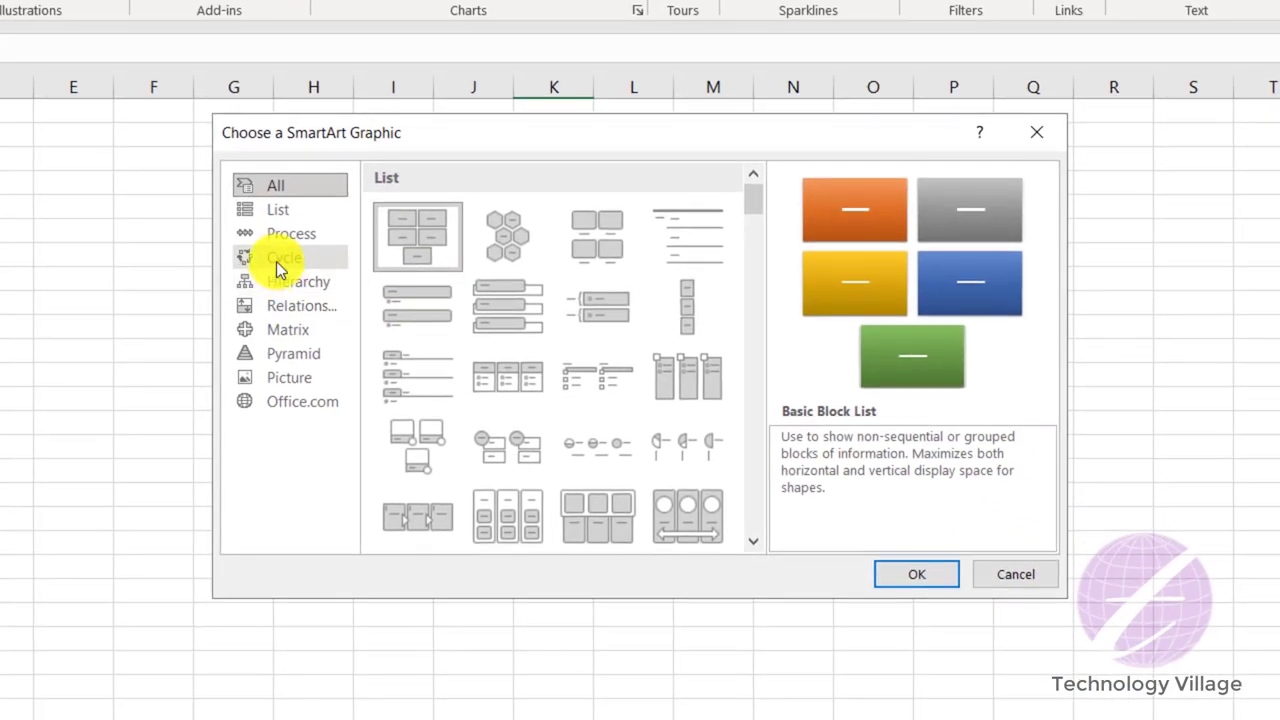
pyautogui.click(280, 262)
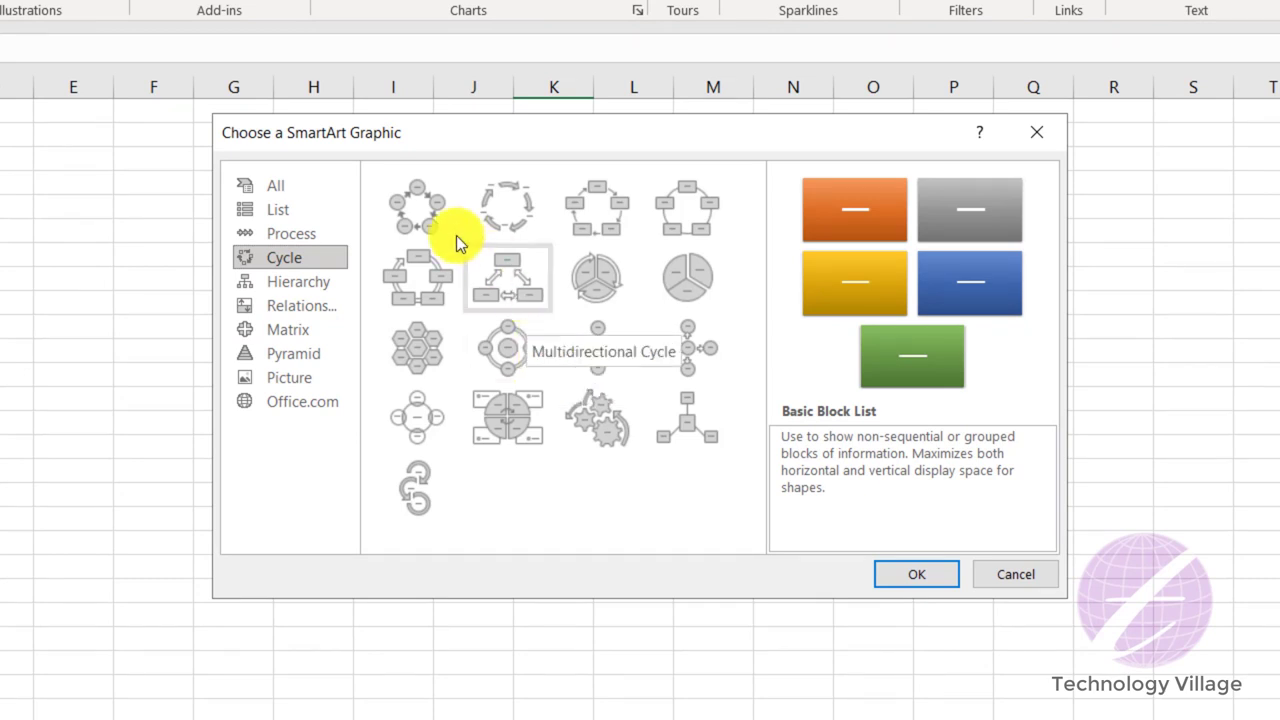
pyautogui.click(425, 208)
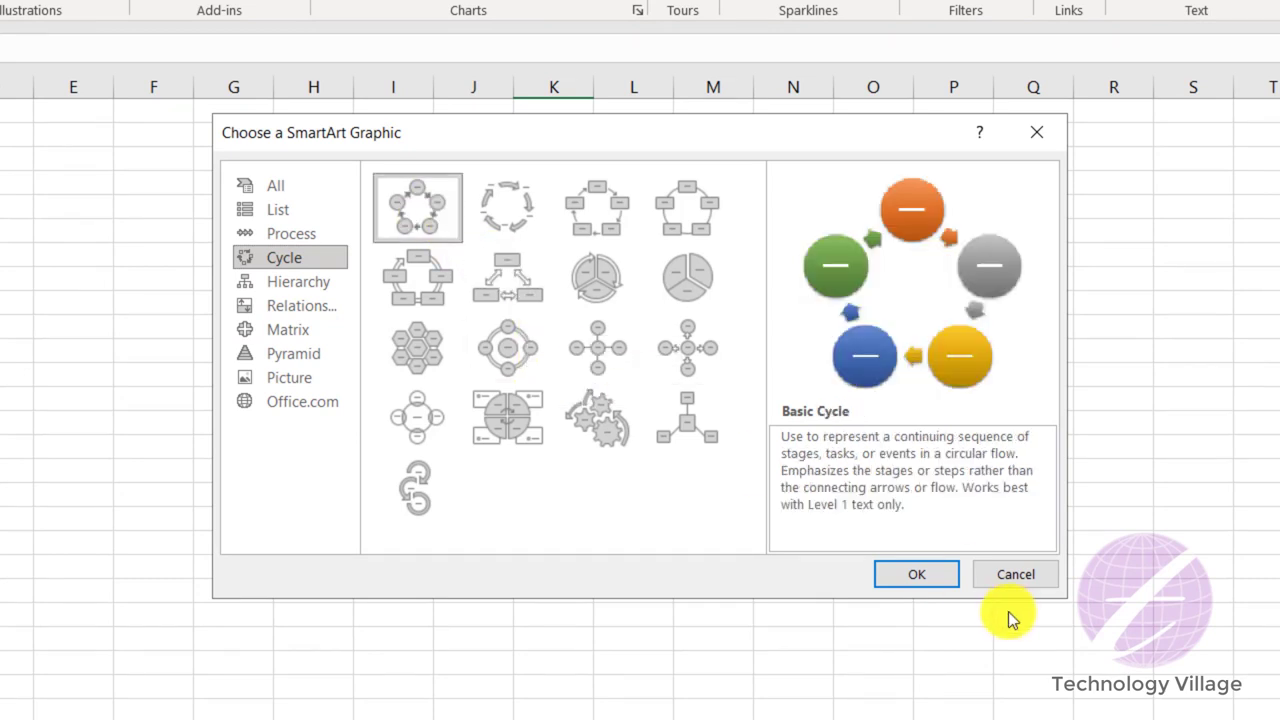
pyautogui.click(893, 578)
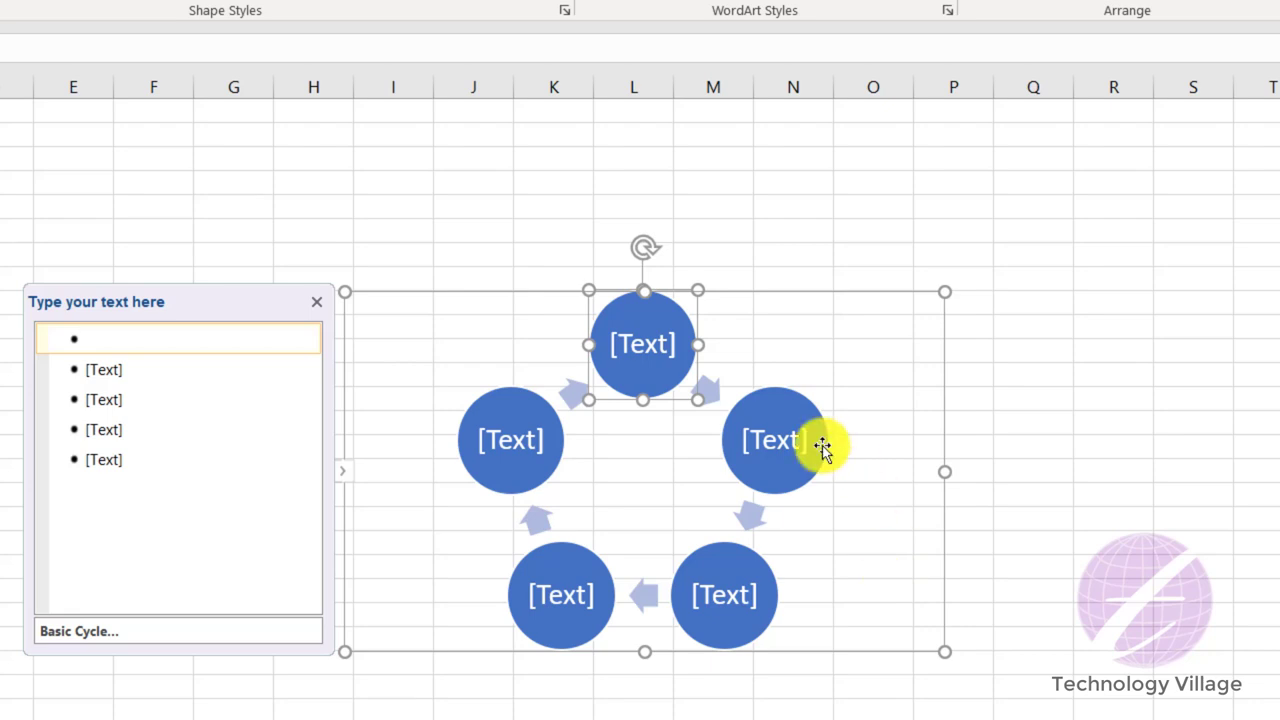
# Label the five cycle circles A, B, C, D and E clockwise from the top.
pyautogui.click(636, 342)
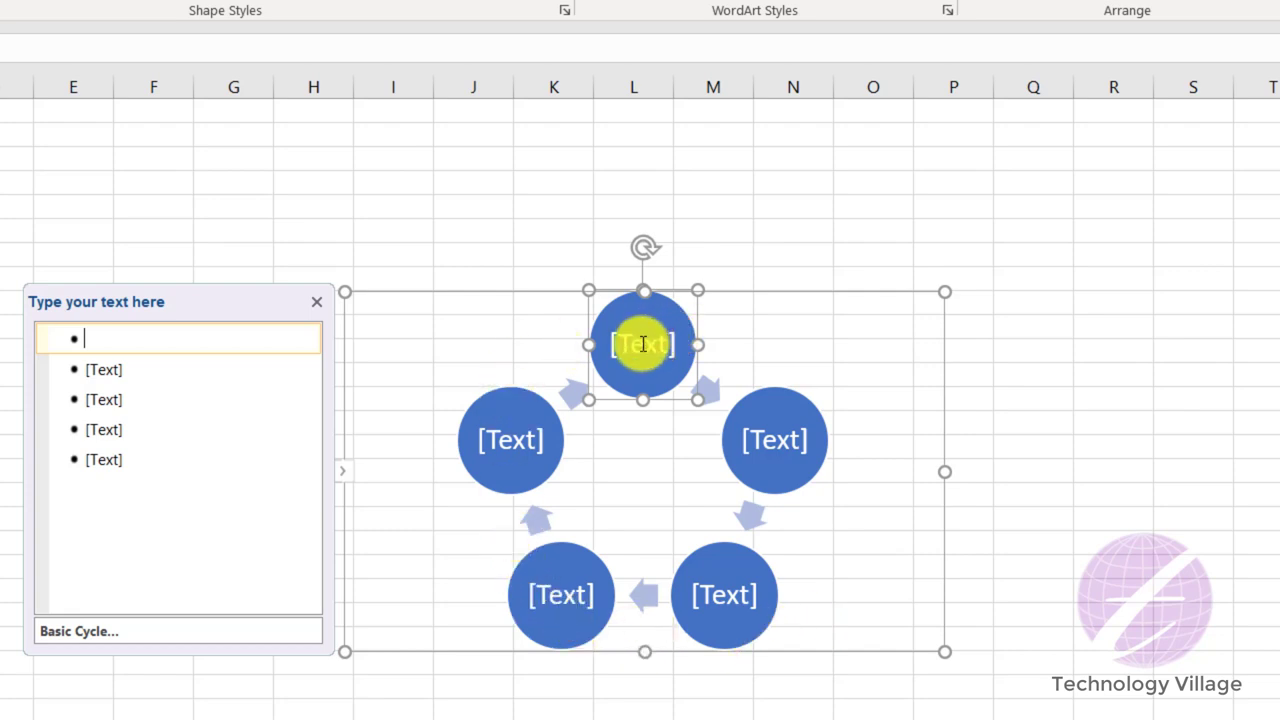
pyautogui.click(643, 344)
pyautogui.write('A')
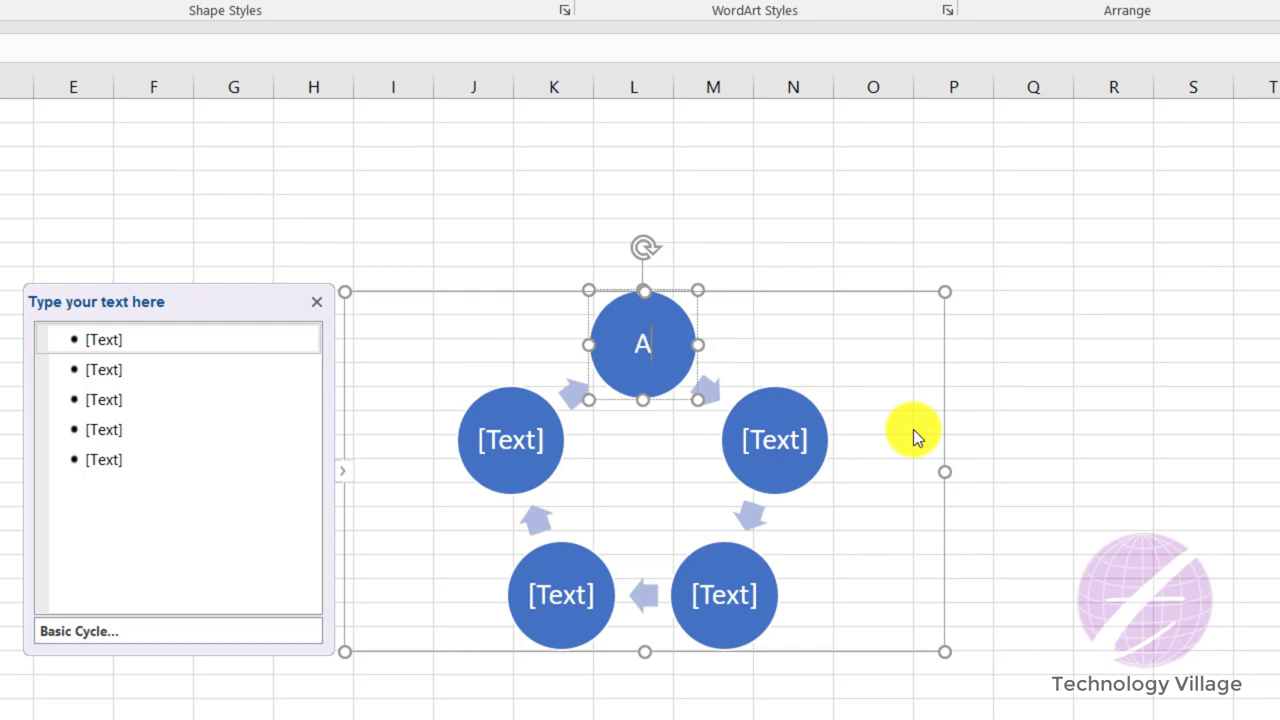
pyautogui.click(791, 452)
pyautogui.write('B')
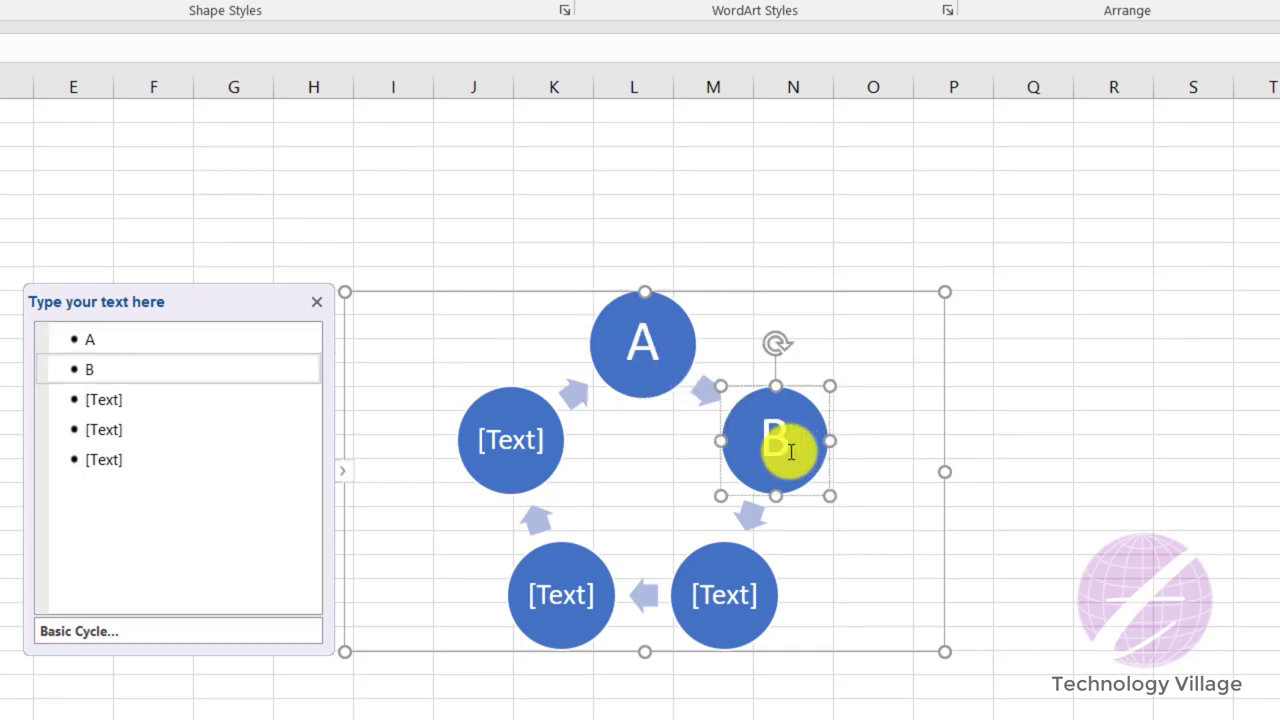
pyautogui.click(760, 604)
pyautogui.write('C')
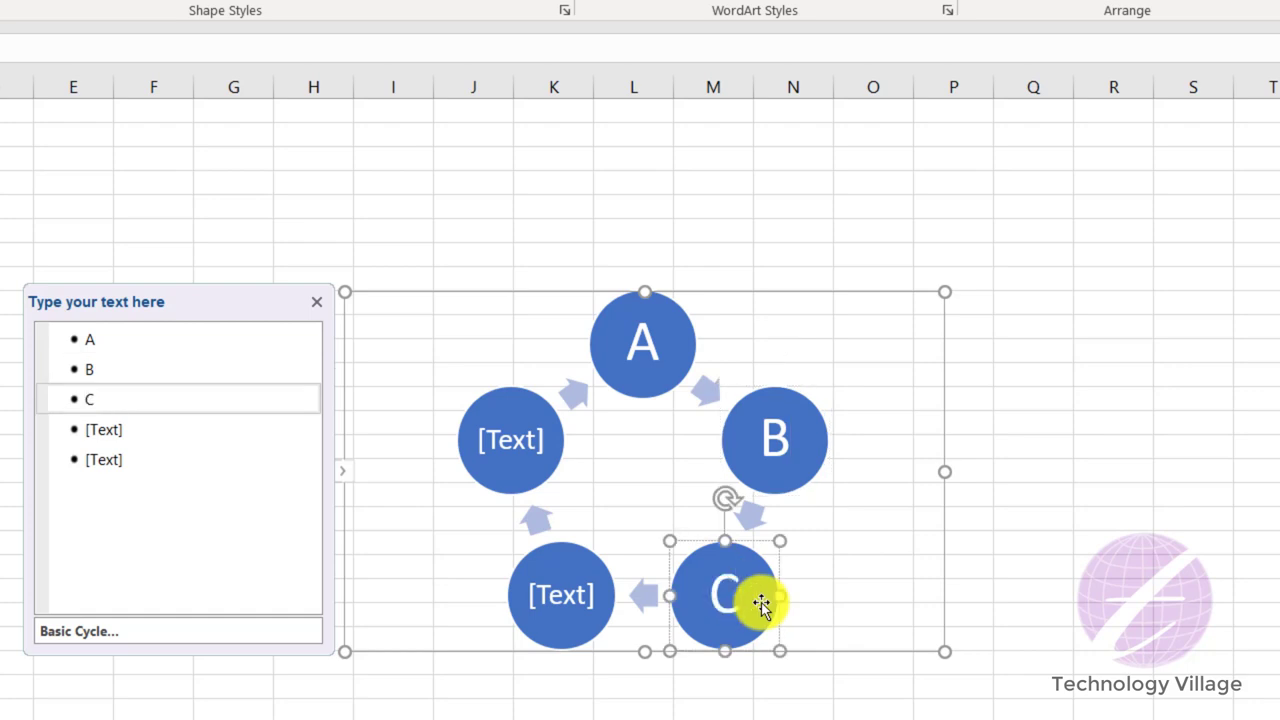
pyautogui.click(584, 610)
pyautogui.write('D')
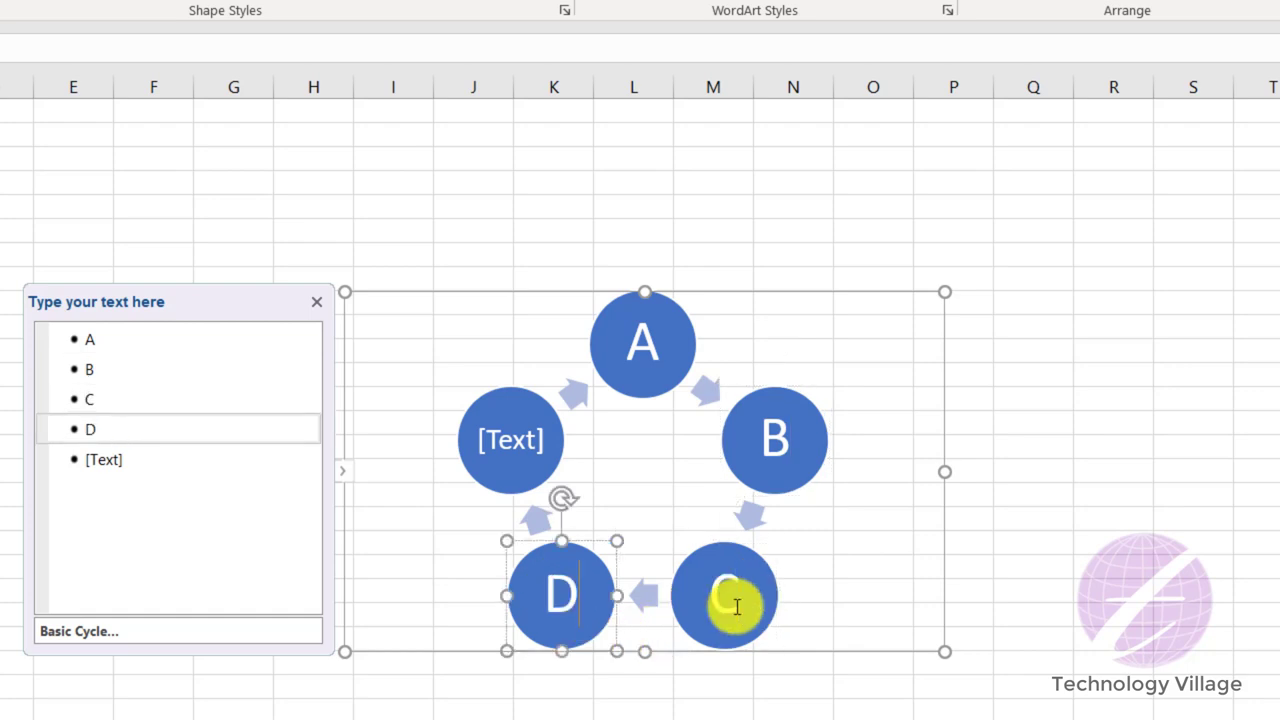
pyautogui.click(510, 440)
pyautogui.write('E')
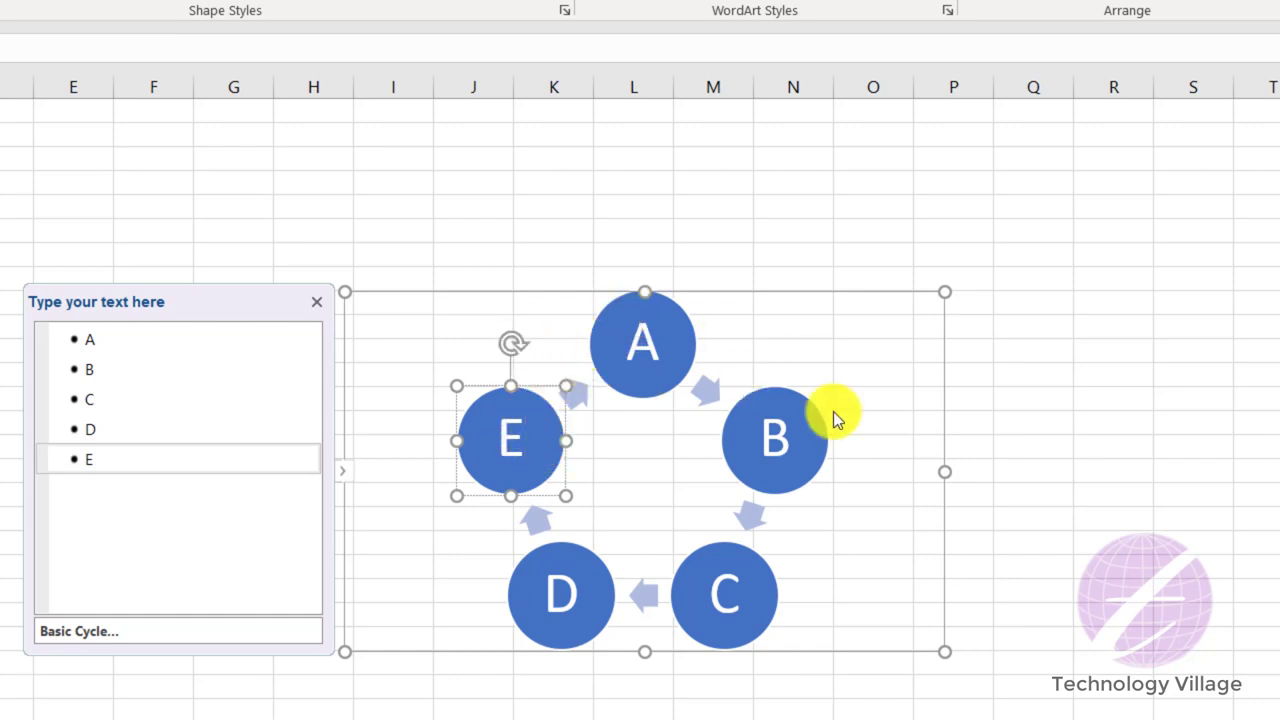
pyautogui.click(580, 325)
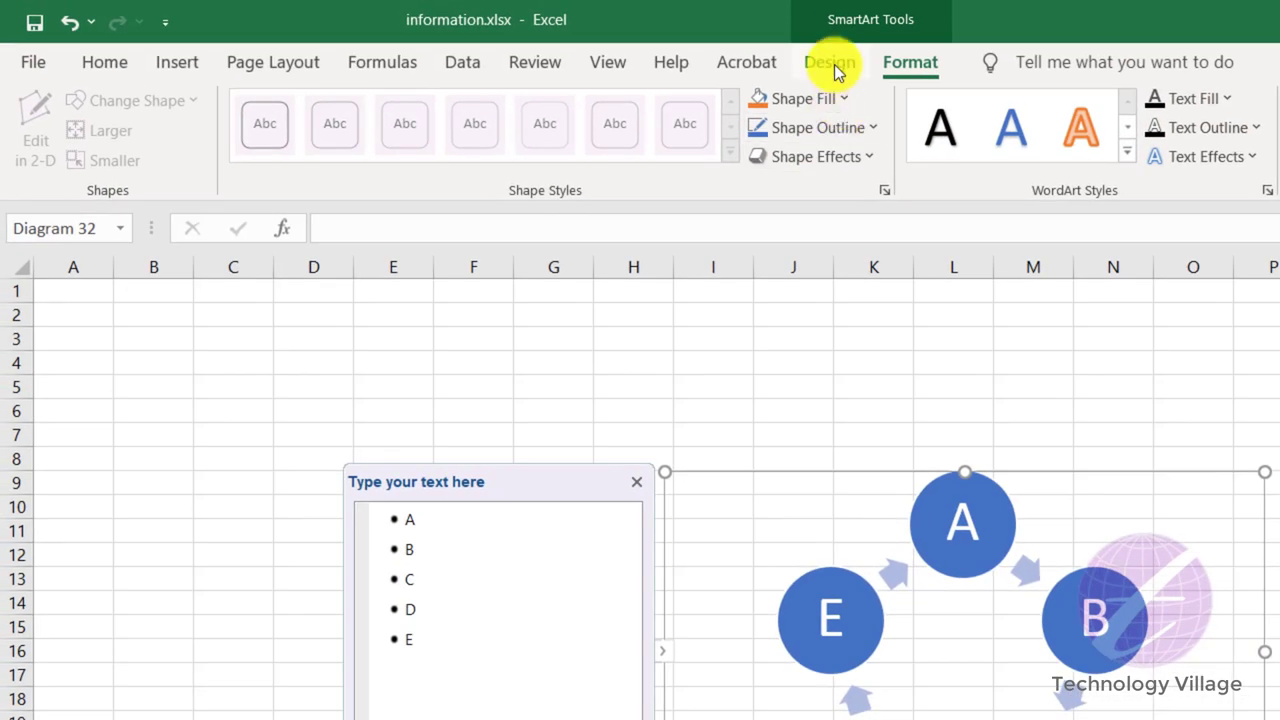
# Add a sixth circle F after E, undoing a mistaken shape added after A.
pyautogui.click(832, 63)
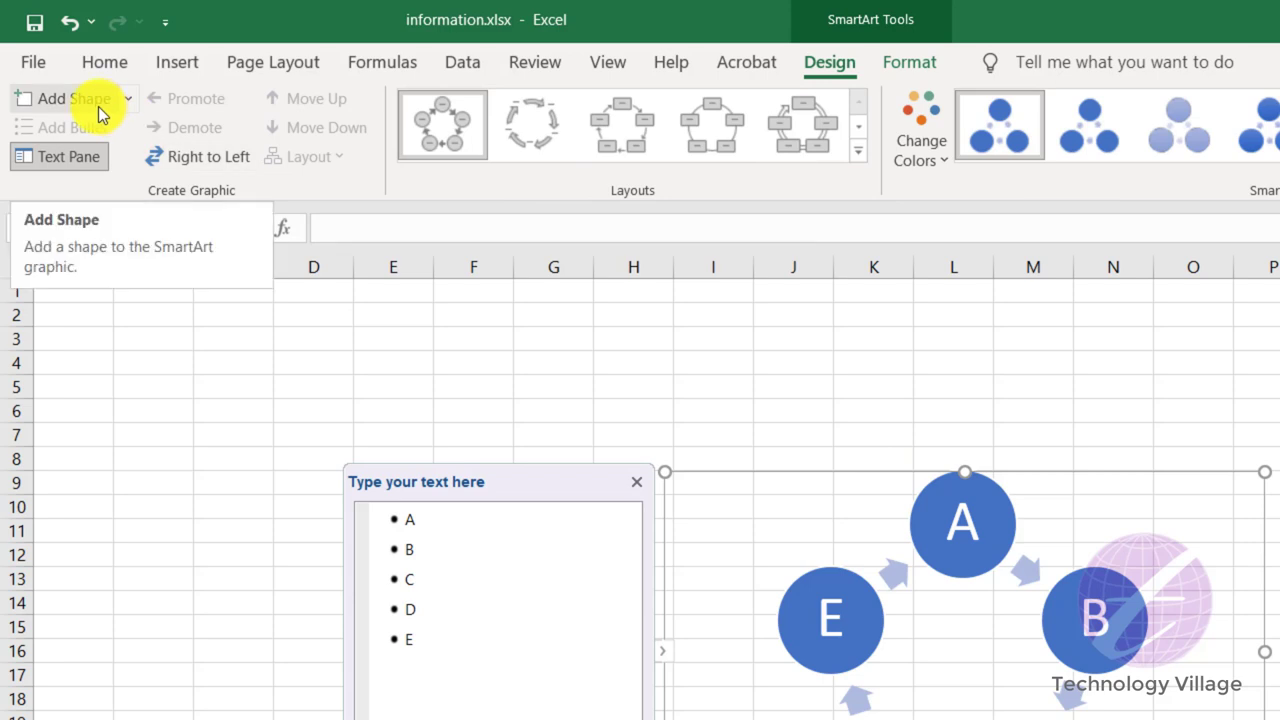
pyautogui.click(958, 512)
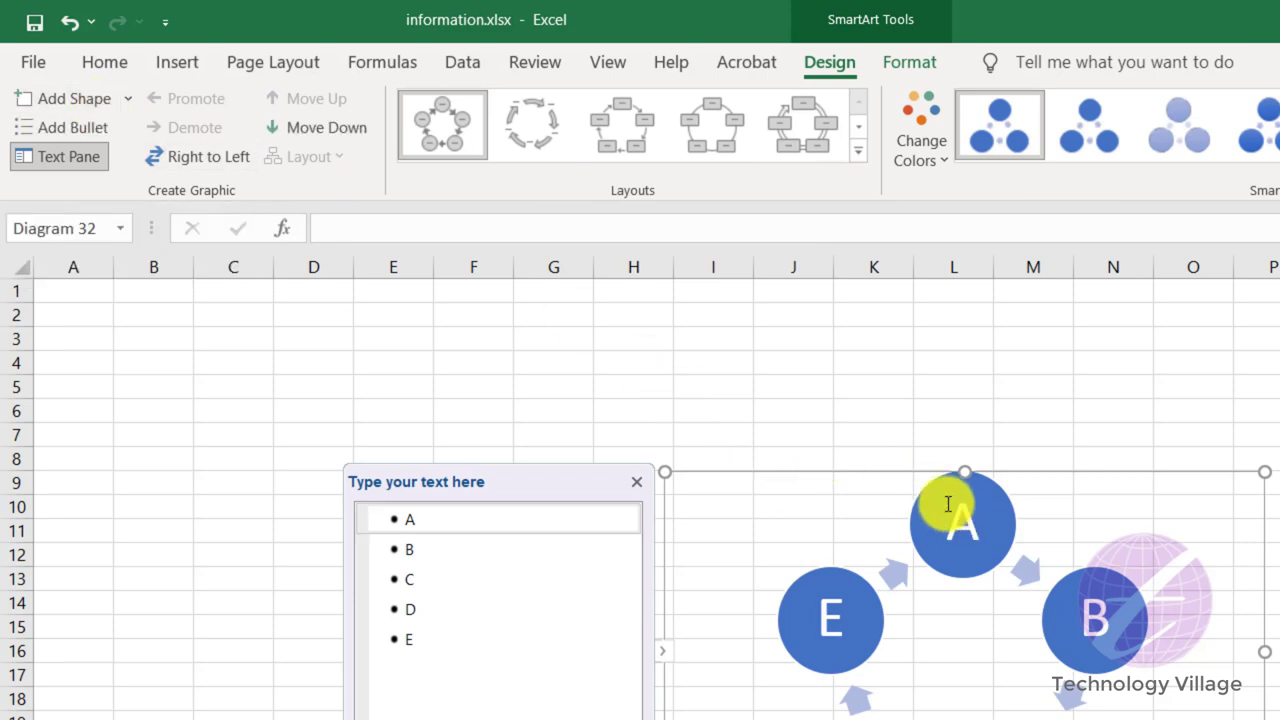
pyautogui.click(88, 104)
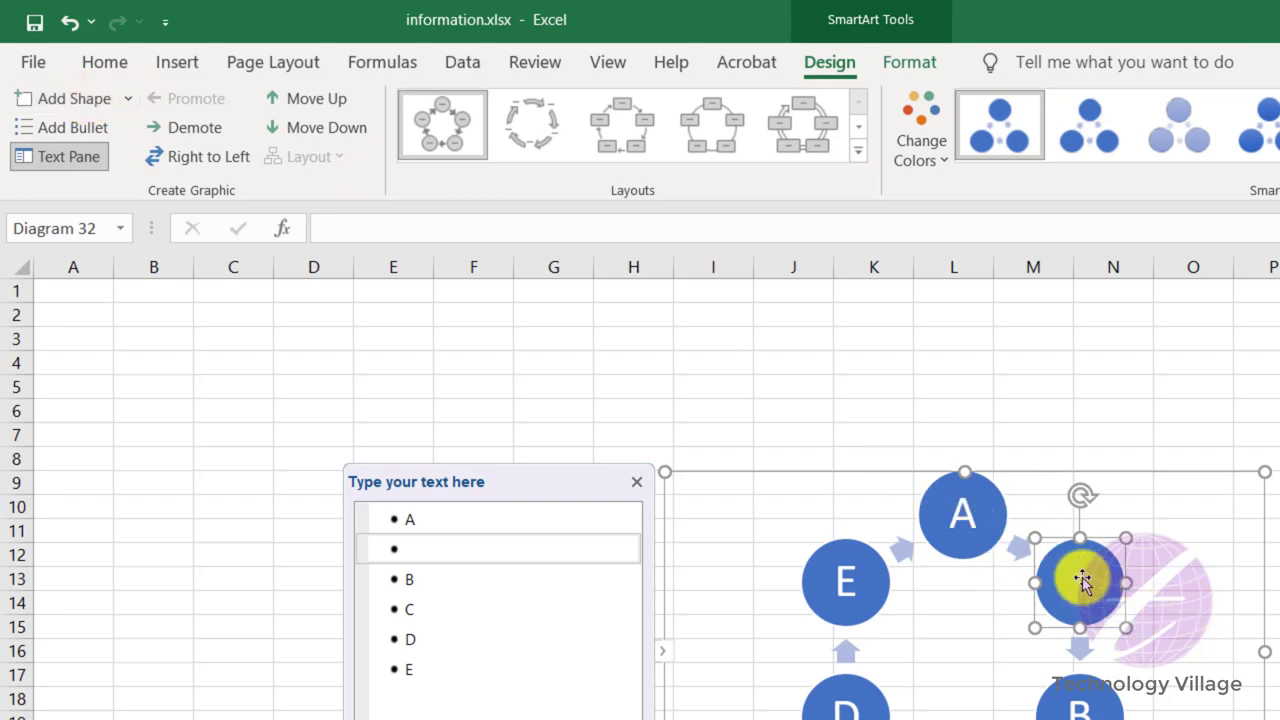
pyautogui.hotkey('ctrl', 'z')
pyautogui.click(854, 580)
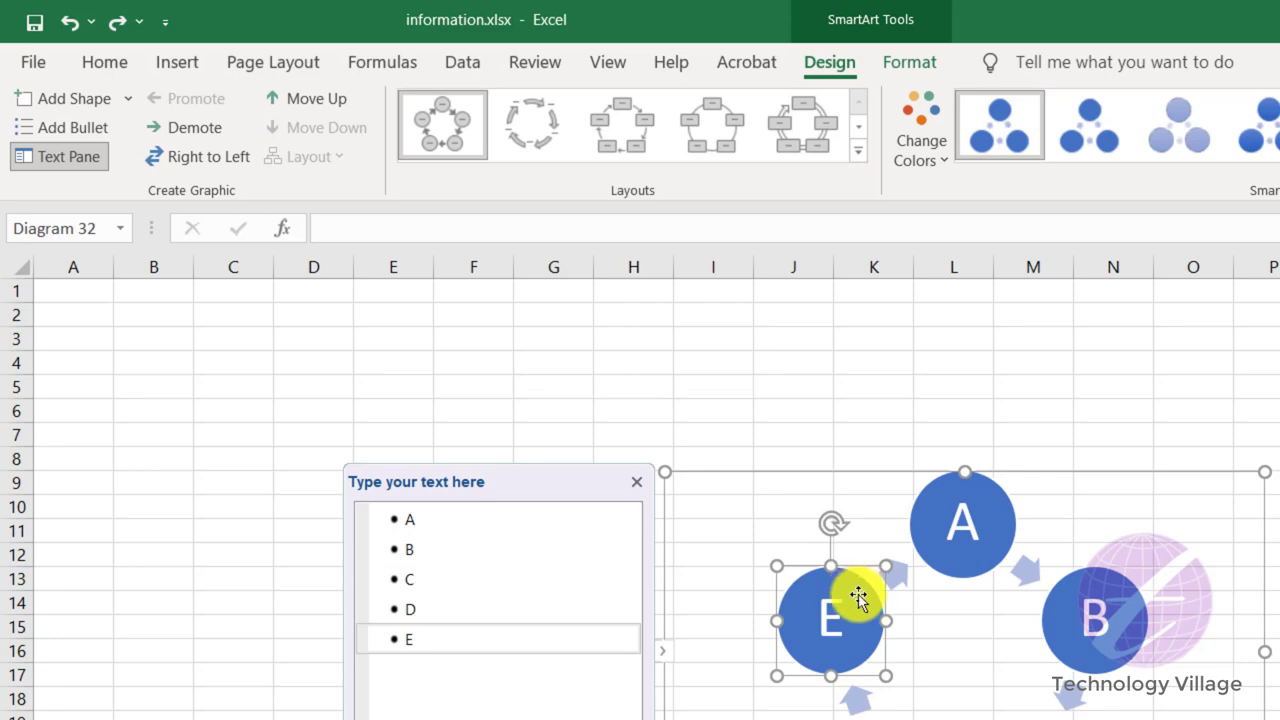
pyautogui.click(78, 100)
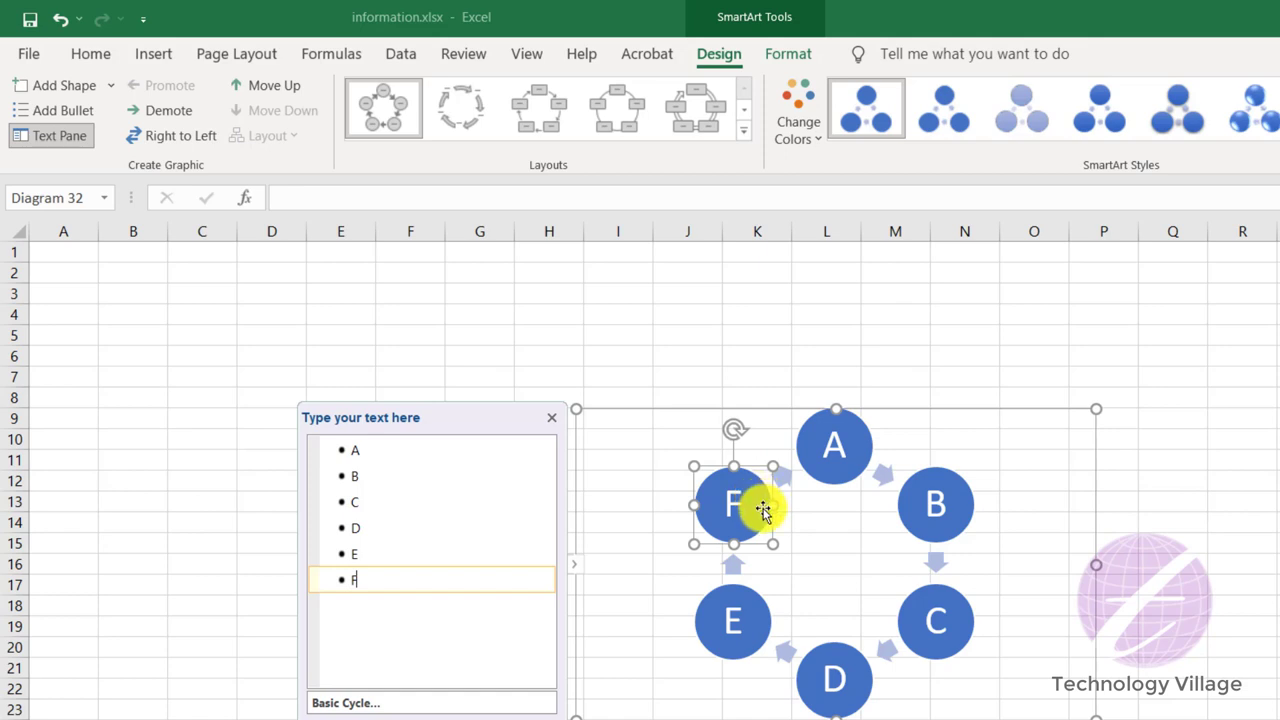
pyautogui.click(829, 437)
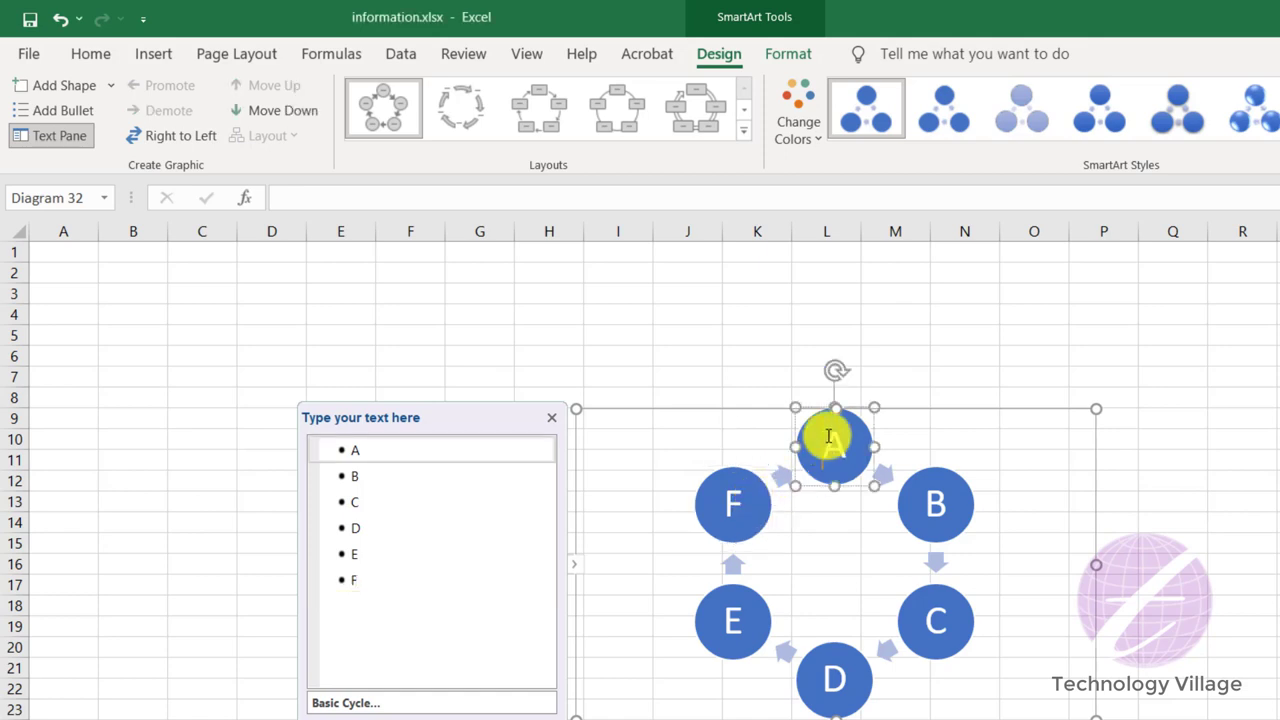
# Add a new circle before A and label it 0.
pyautogui.click(111, 88)
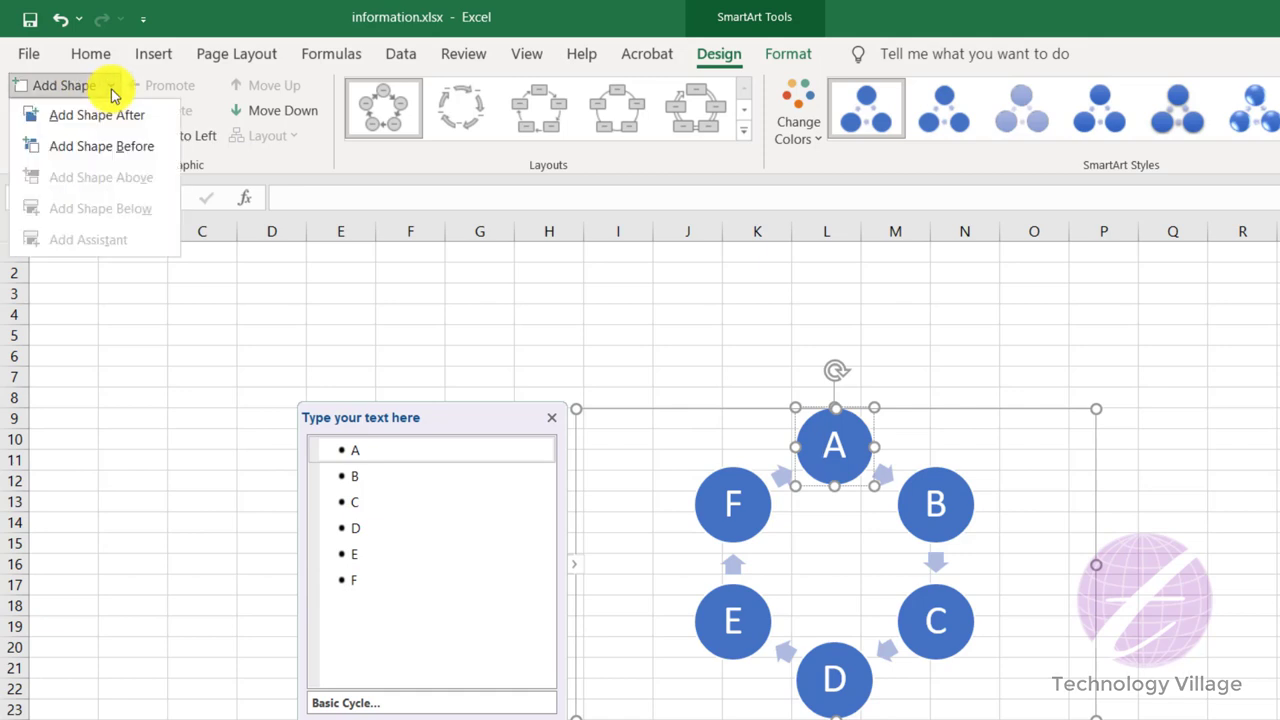
pyautogui.click(126, 146)
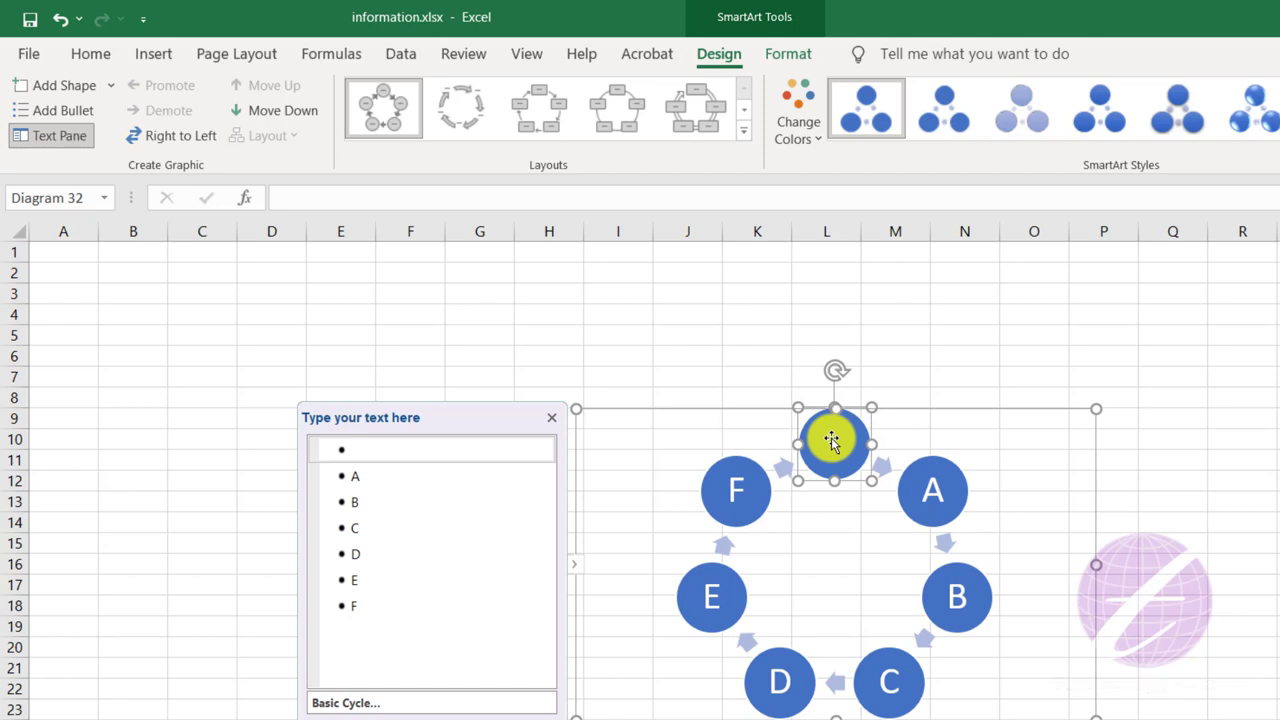
pyautogui.click(410, 450)
pyautogui.write('0')
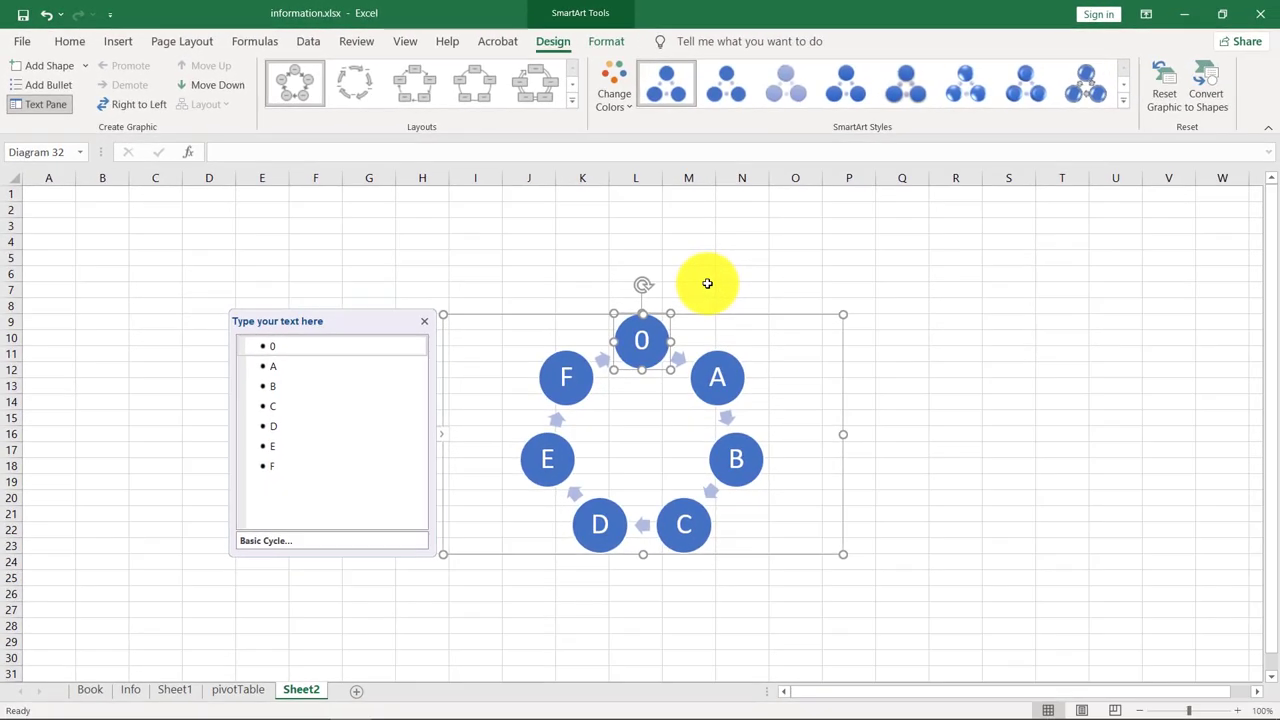
# Switch the ribbon to the Insert tab with Alt+N.
pyautogui.hotkey('alt', 'n')
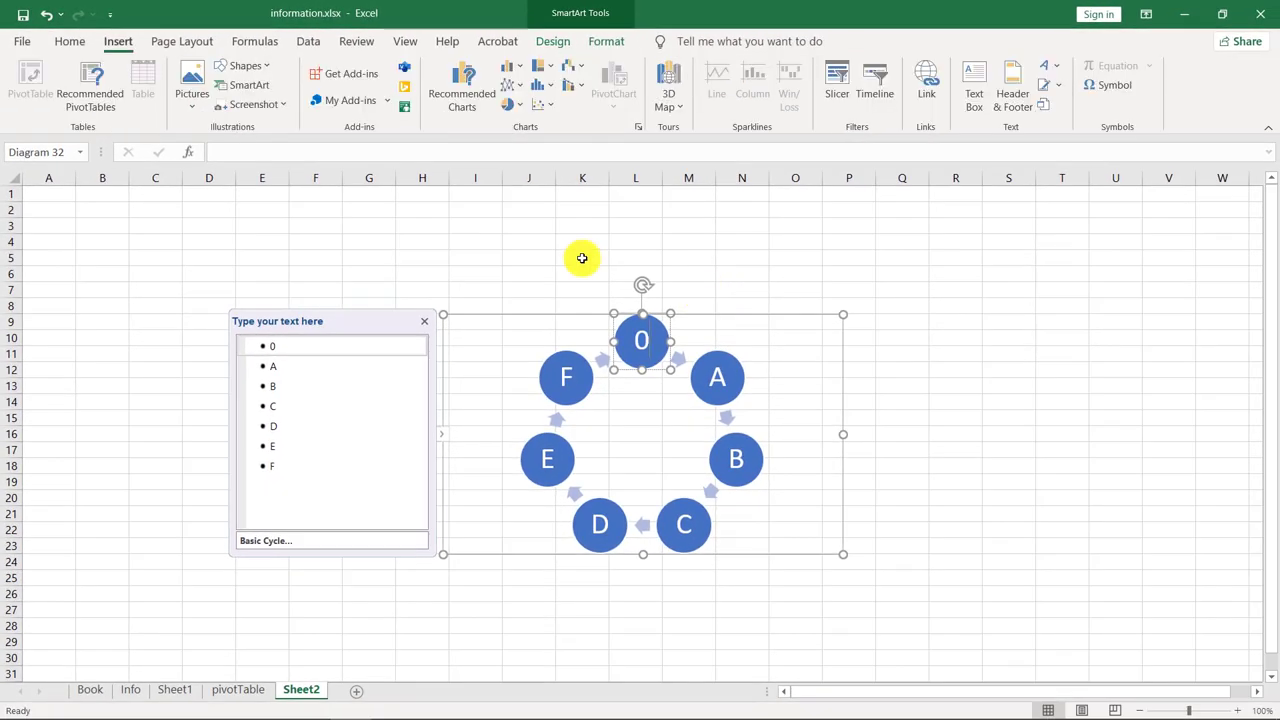